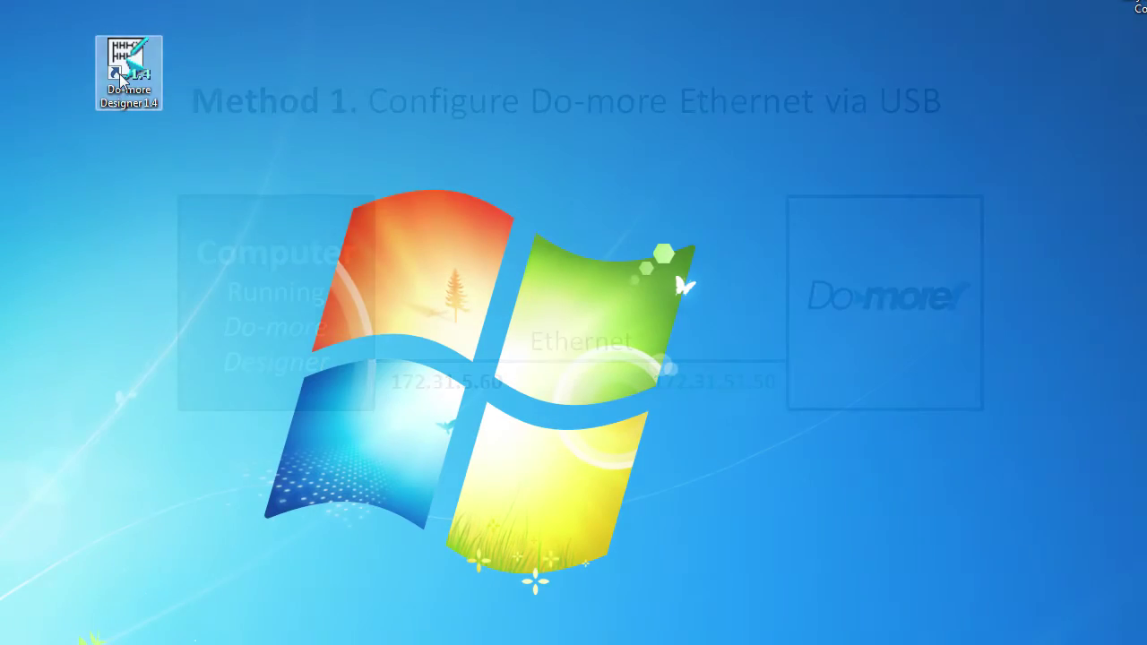
- Launch Do-more Designer and create a new Do-more H2 Series project for the H2-DM1E
double_click(119, 73)
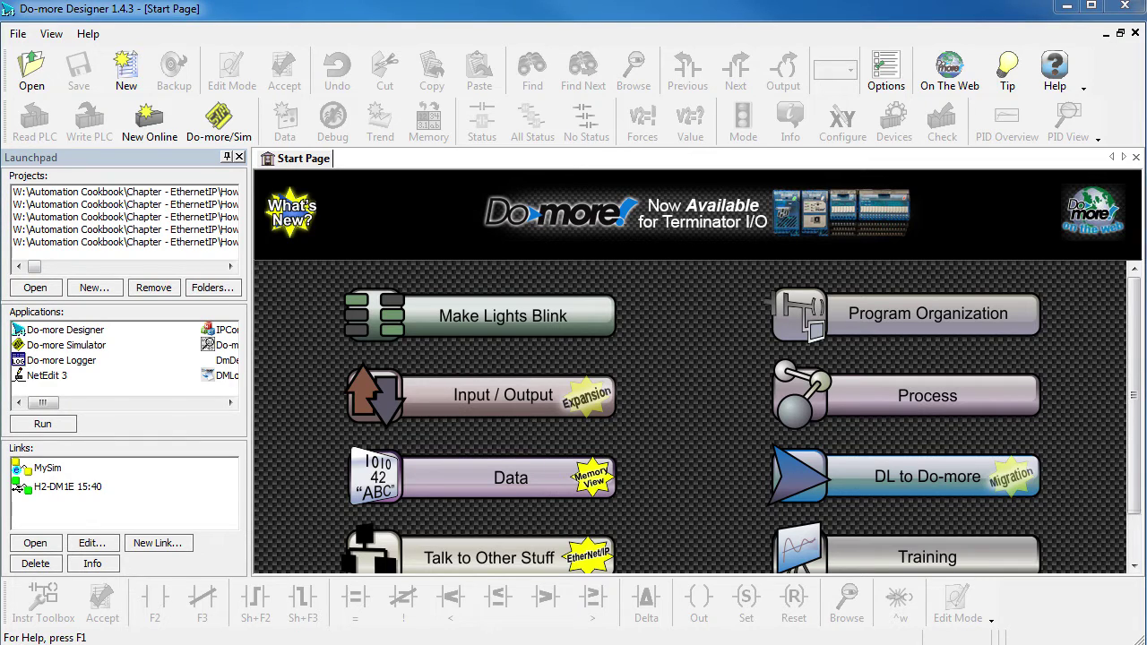
click(127, 72)
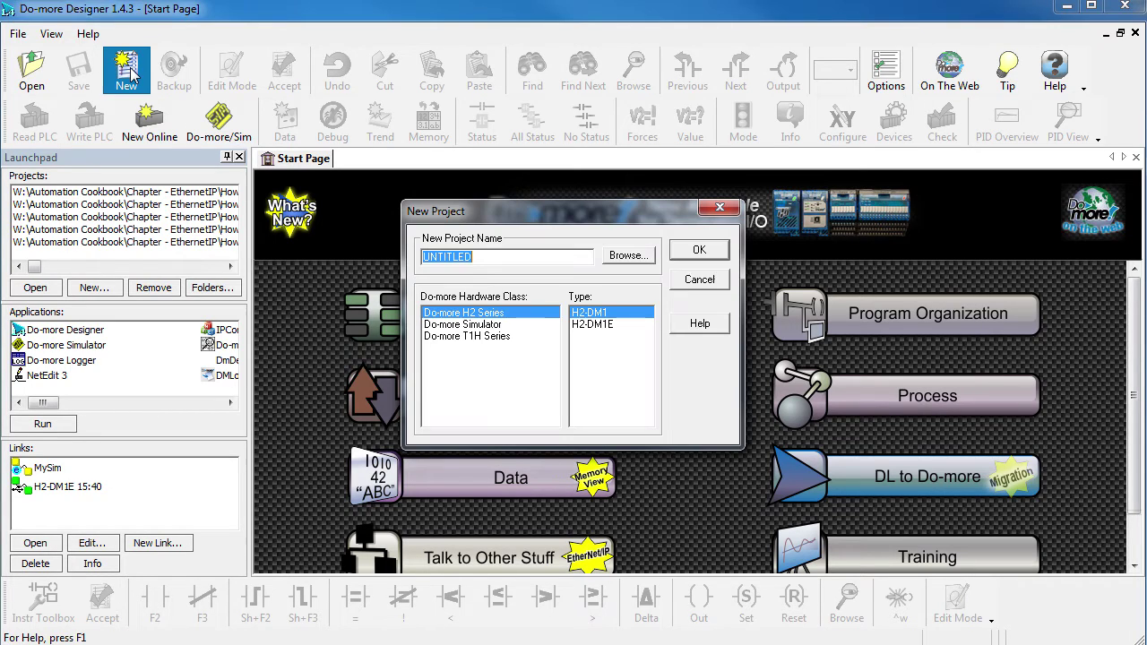
click(464, 313)
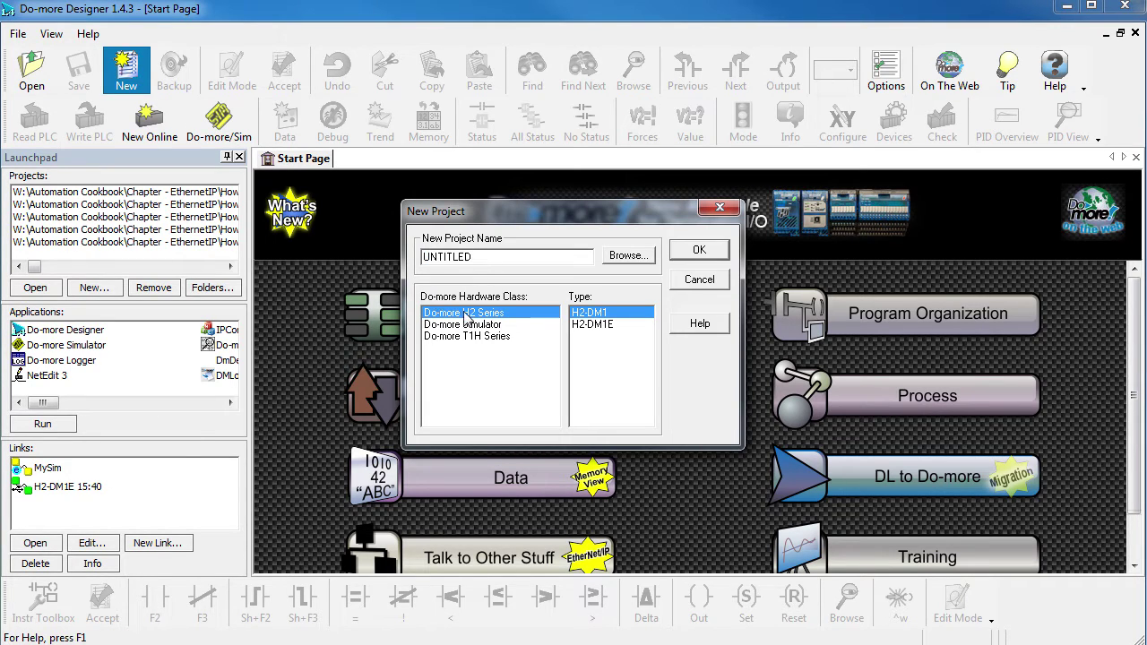
click(589, 325)
click(705, 251)
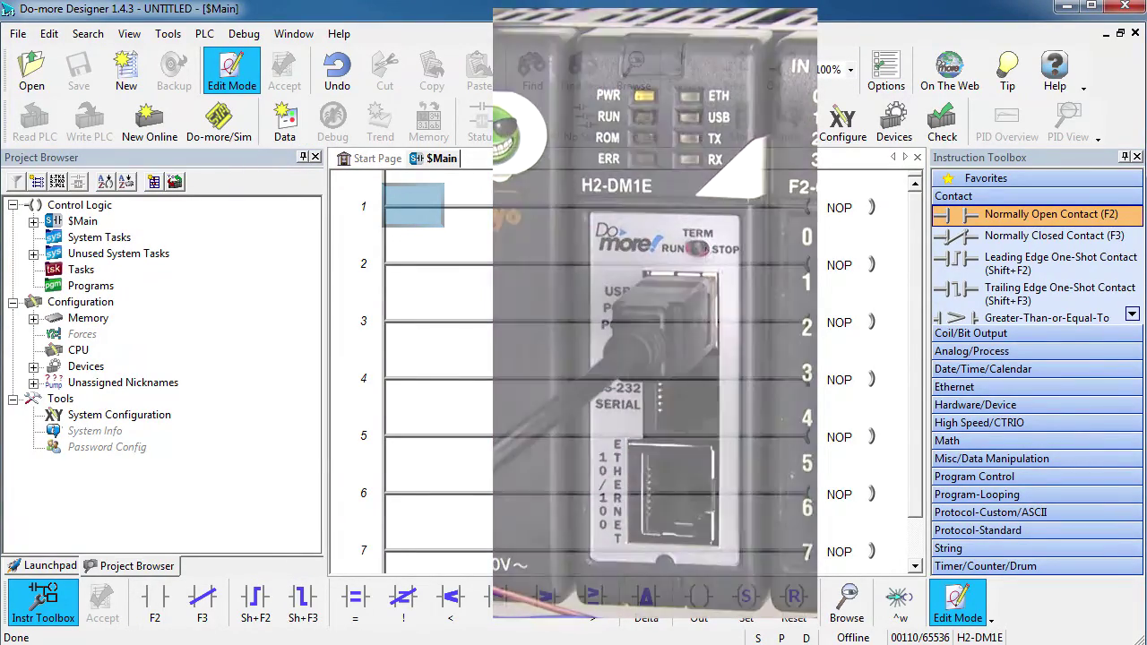
- Add a USB link to the attached H2-DM1E named Domore1 with description 'USB'
click(205, 33)
click(235, 48)
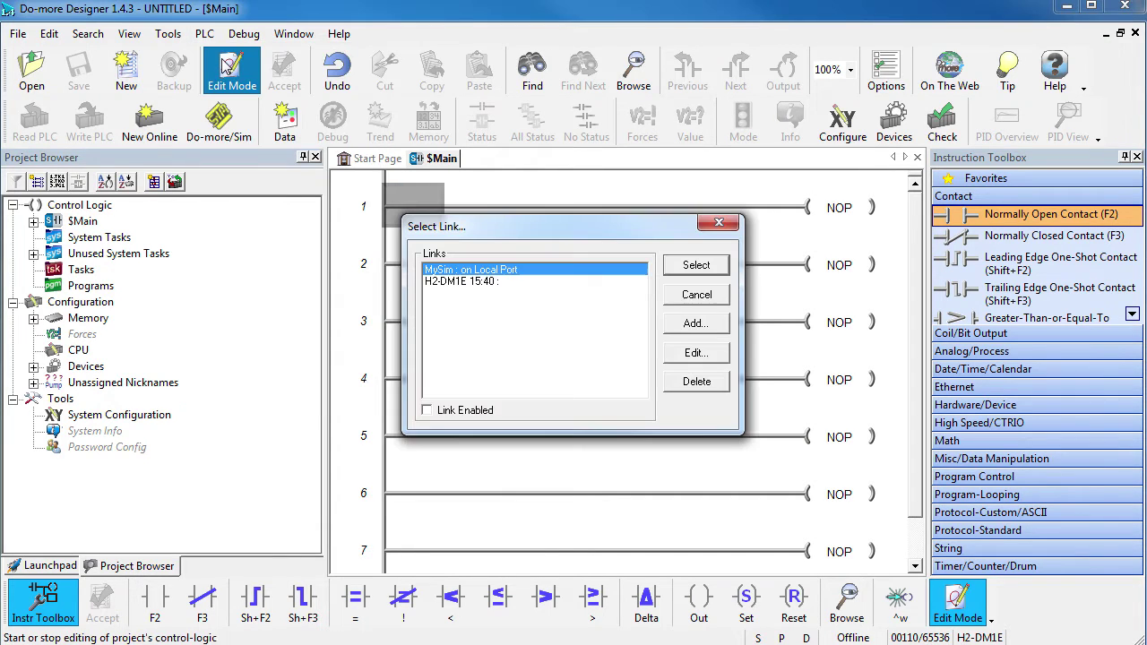
click(697, 325)
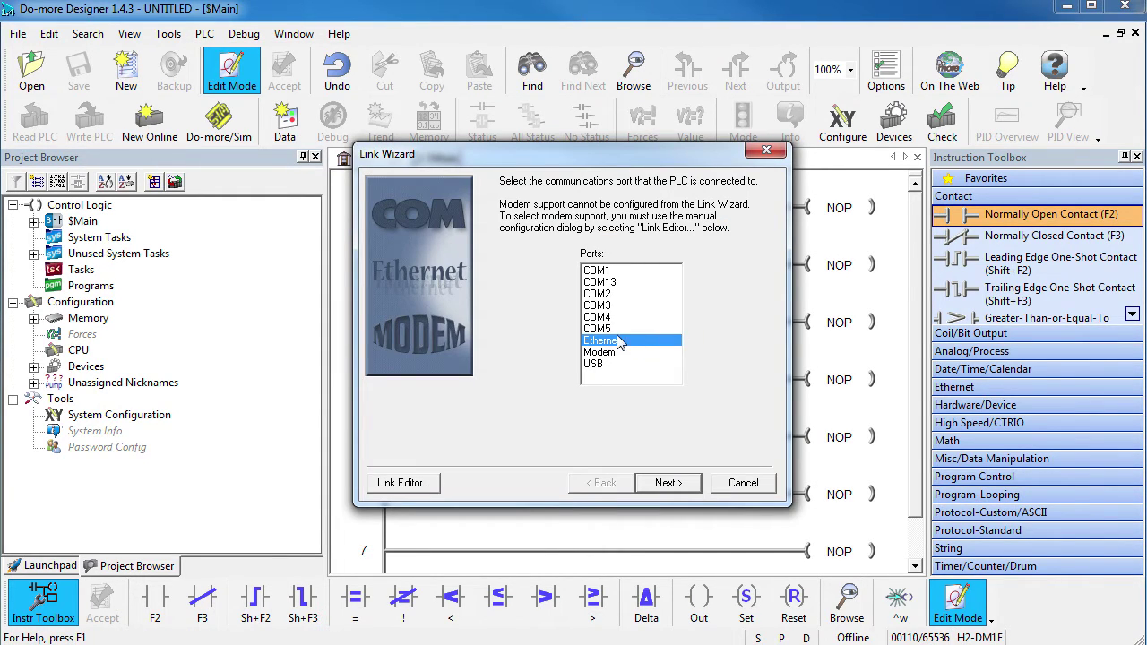
click(593, 365)
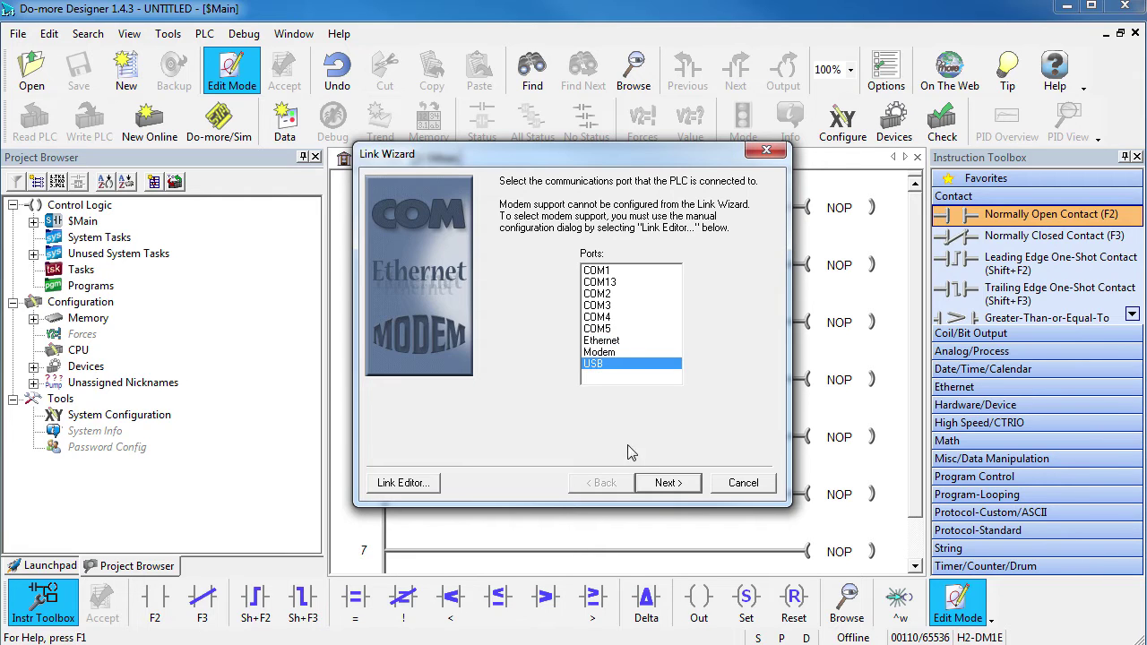
click(663, 484)
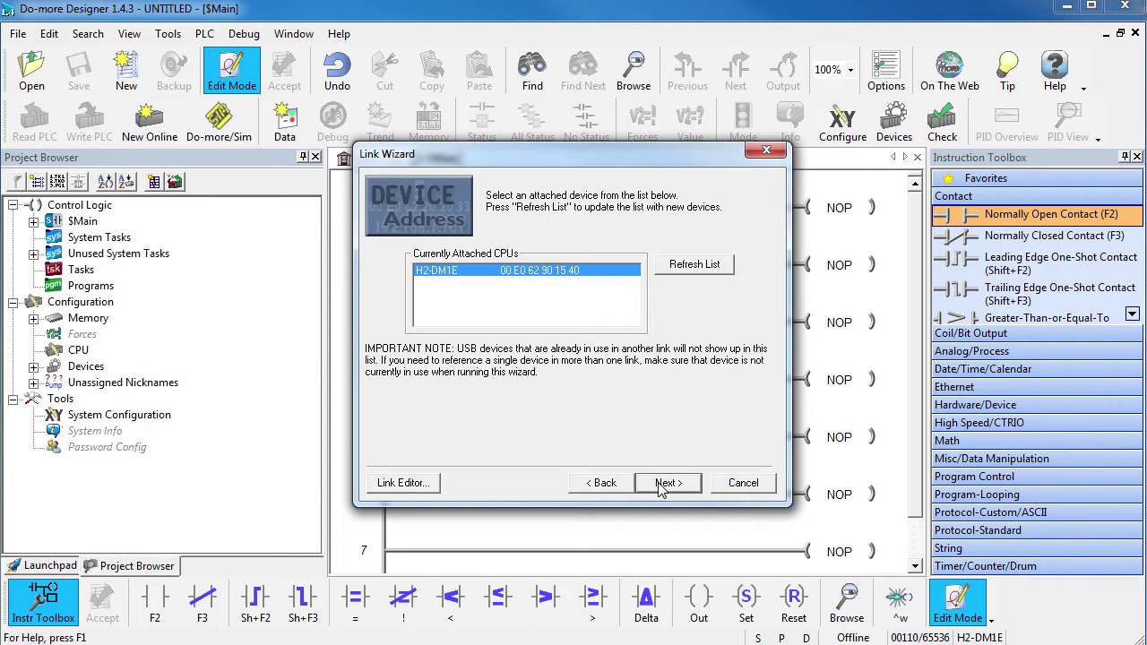
click(663, 484)
text(Domore1)
key(Tab)
text(US)
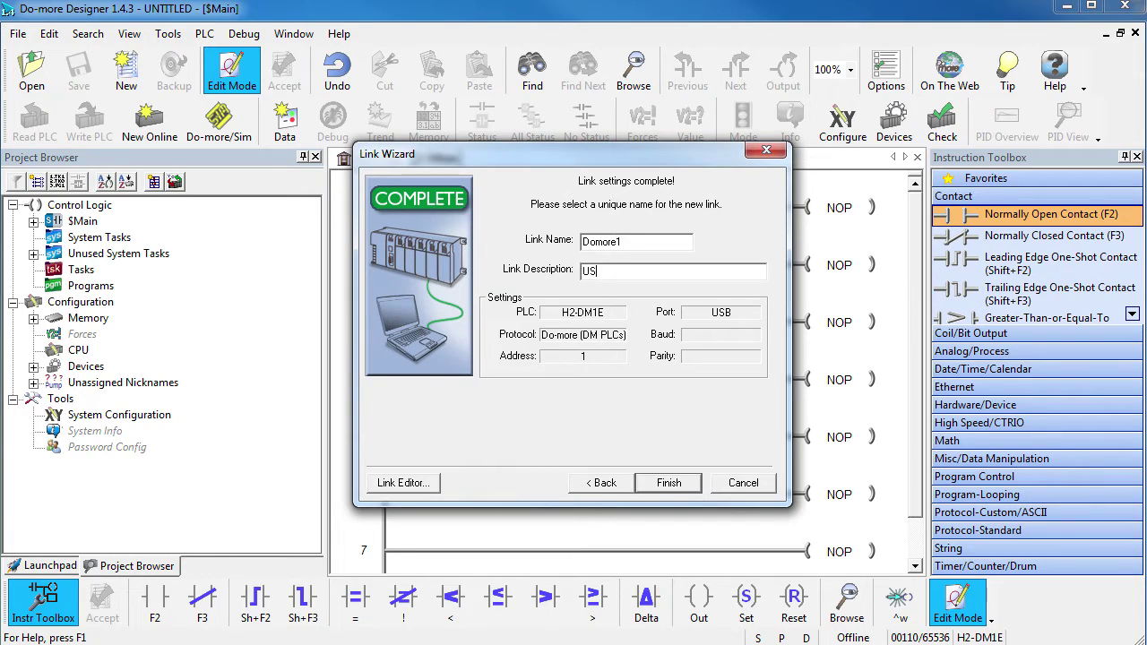
text(B)
click(661, 484)
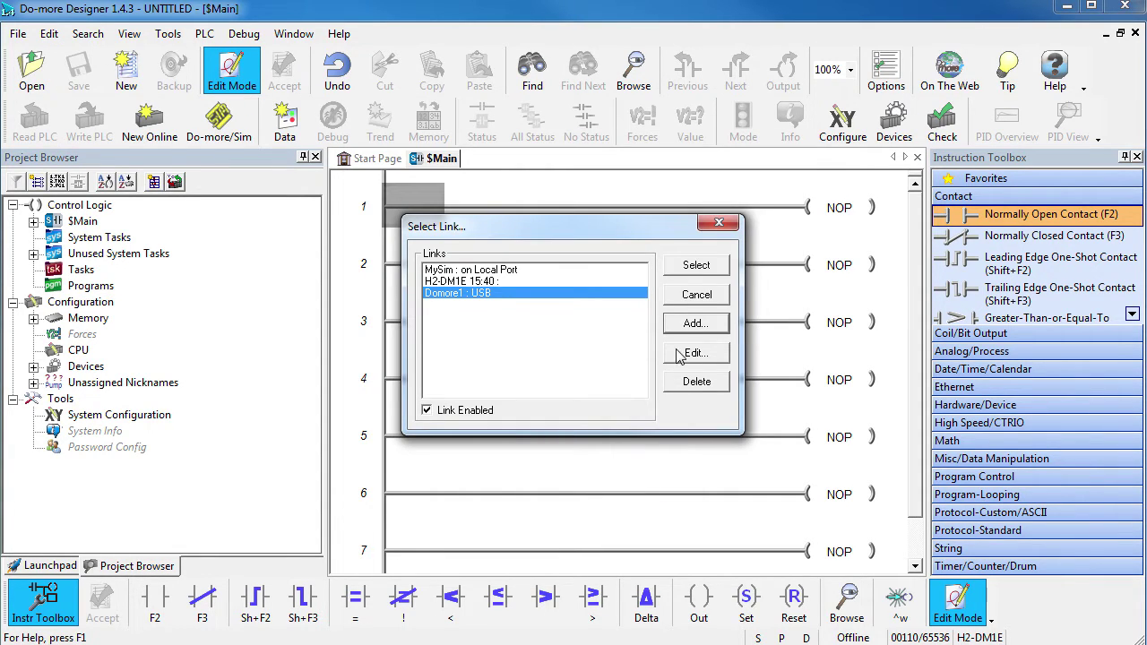
- Go online over Domore1 keeping the disk project, dismiss Output, and open System Configuration
click(683, 270)
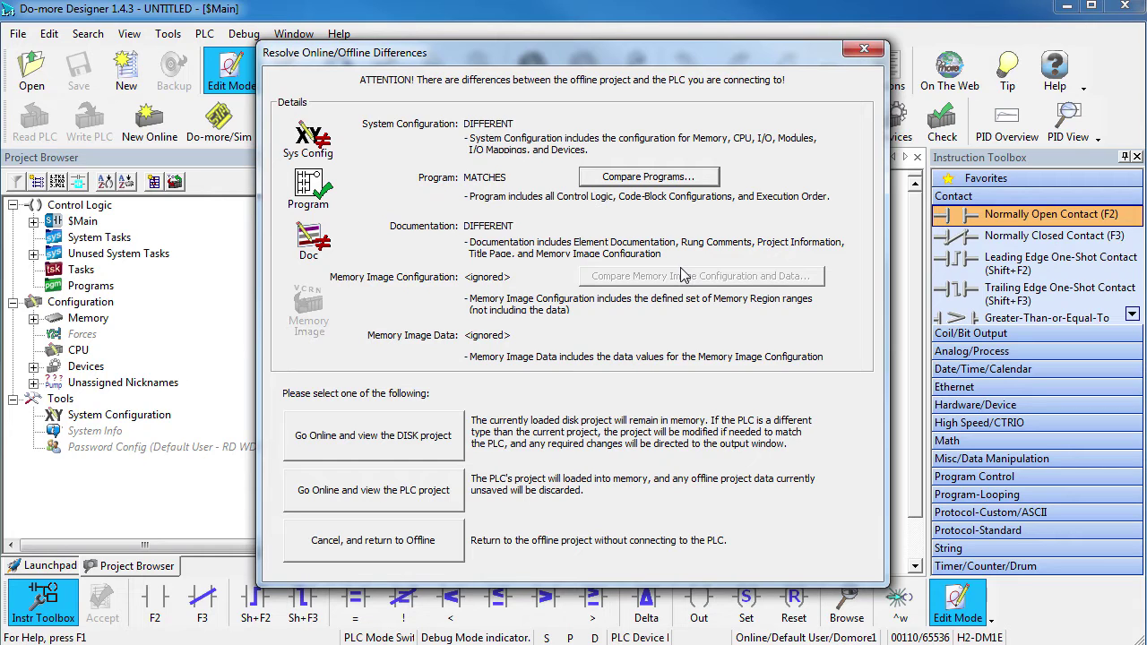
click(374, 439)
click(468, 402)
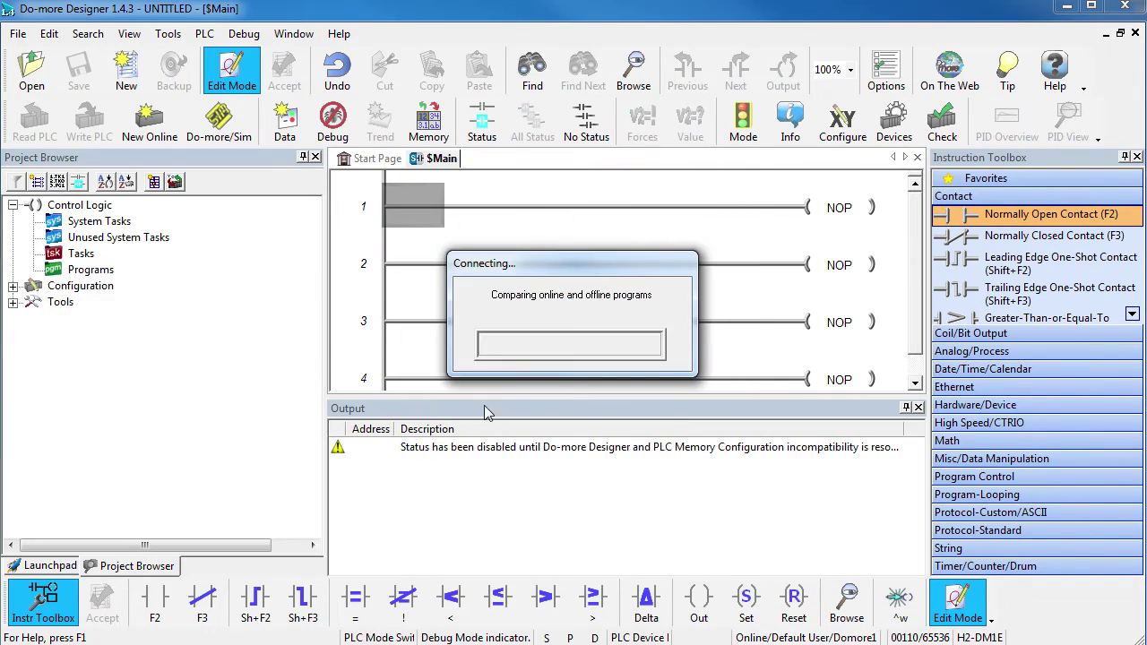
click(918, 408)
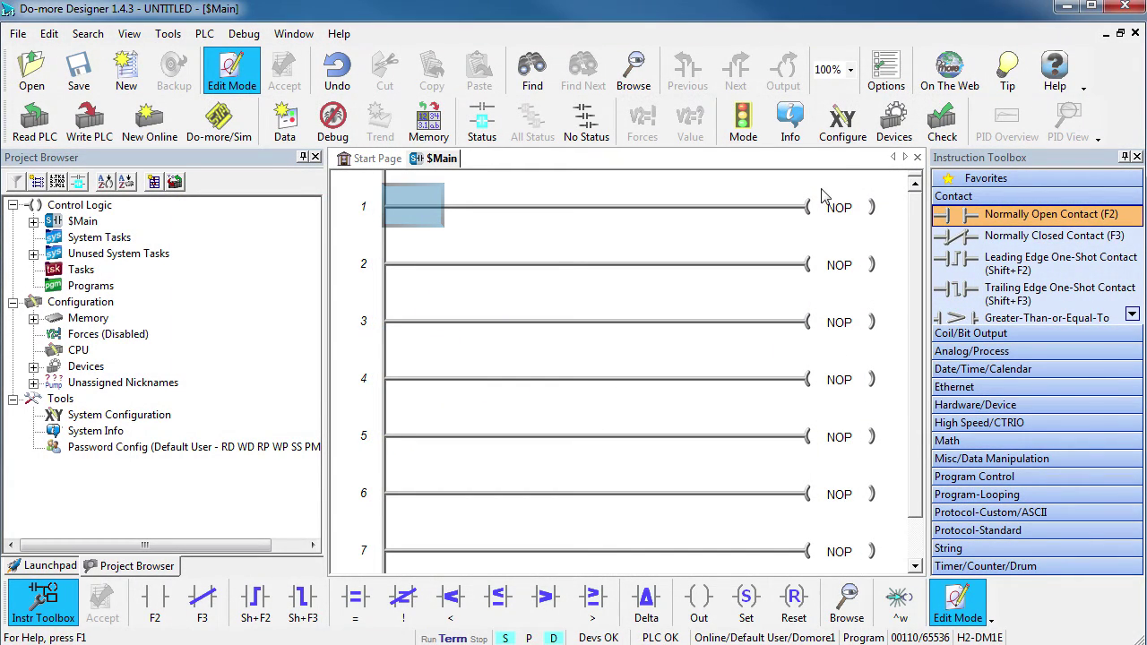
click(840, 131)
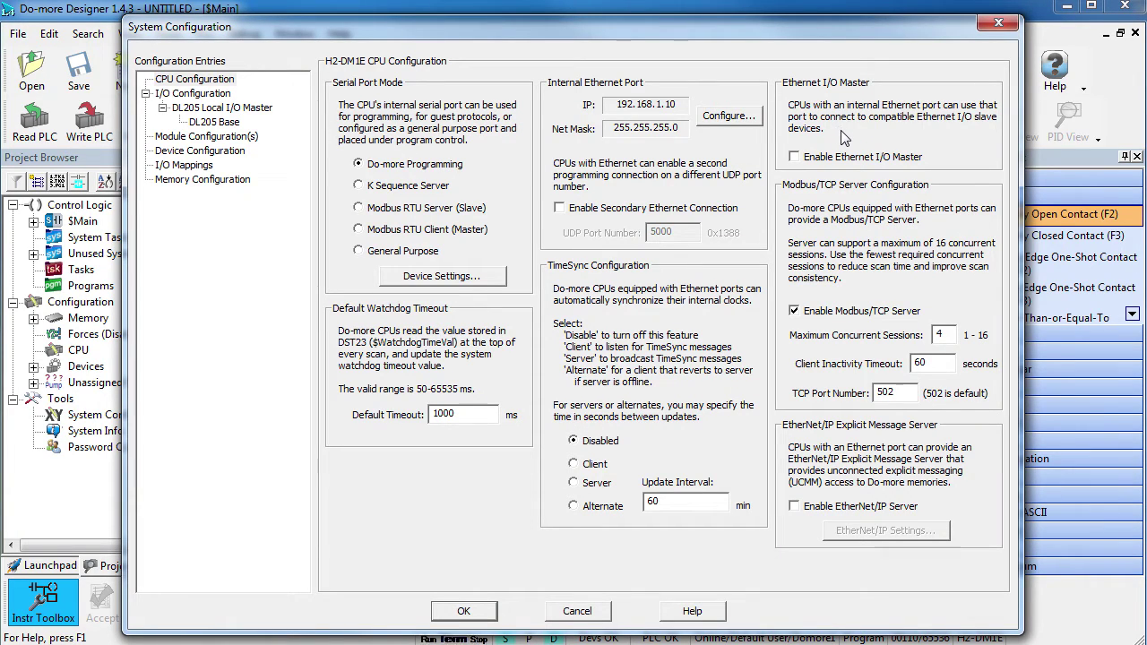
- In CPU Configuration, give the internal Ethernet port the IP address 172.31.51.50
click(178, 81)
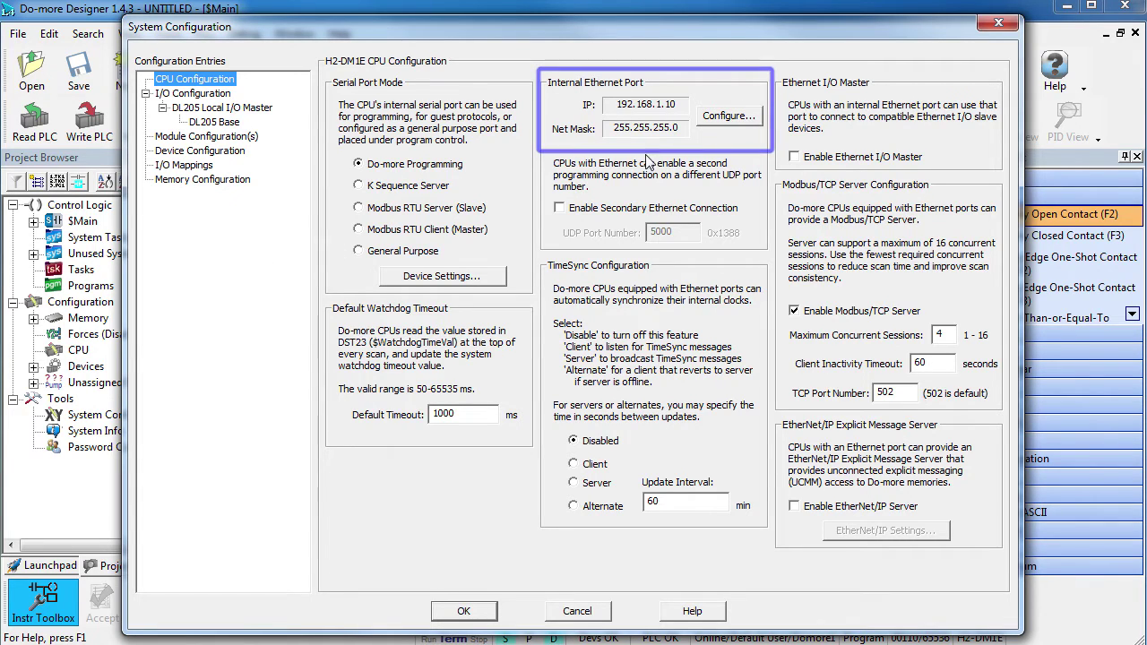
click(730, 117)
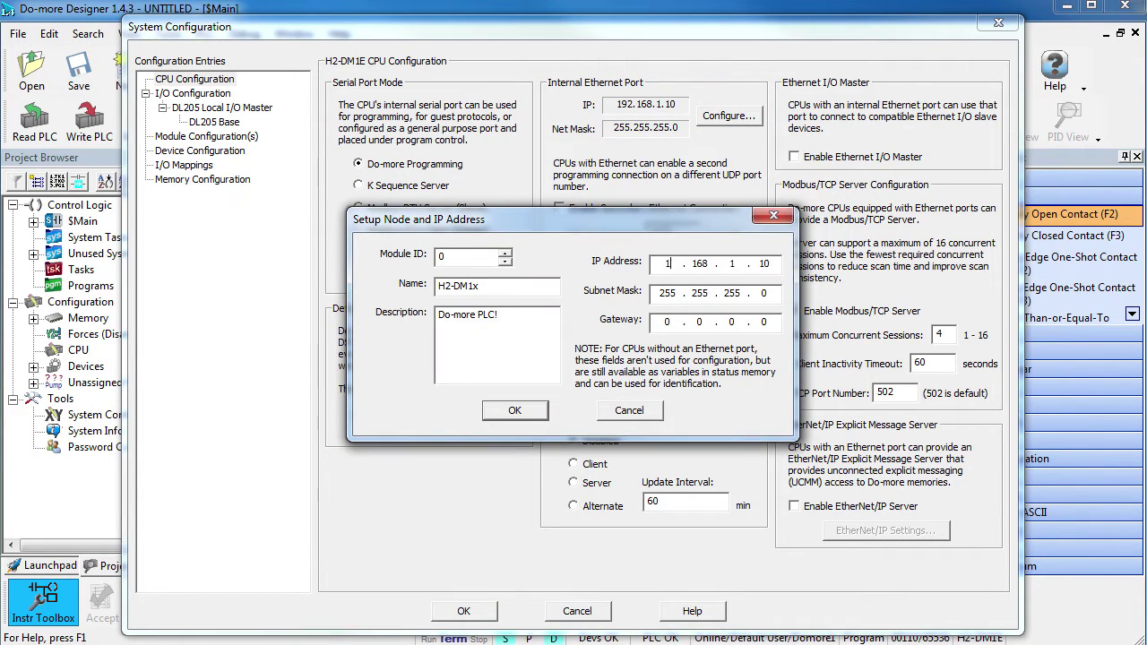
text(172 . 31 . 51 . 50)
click(528, 414)
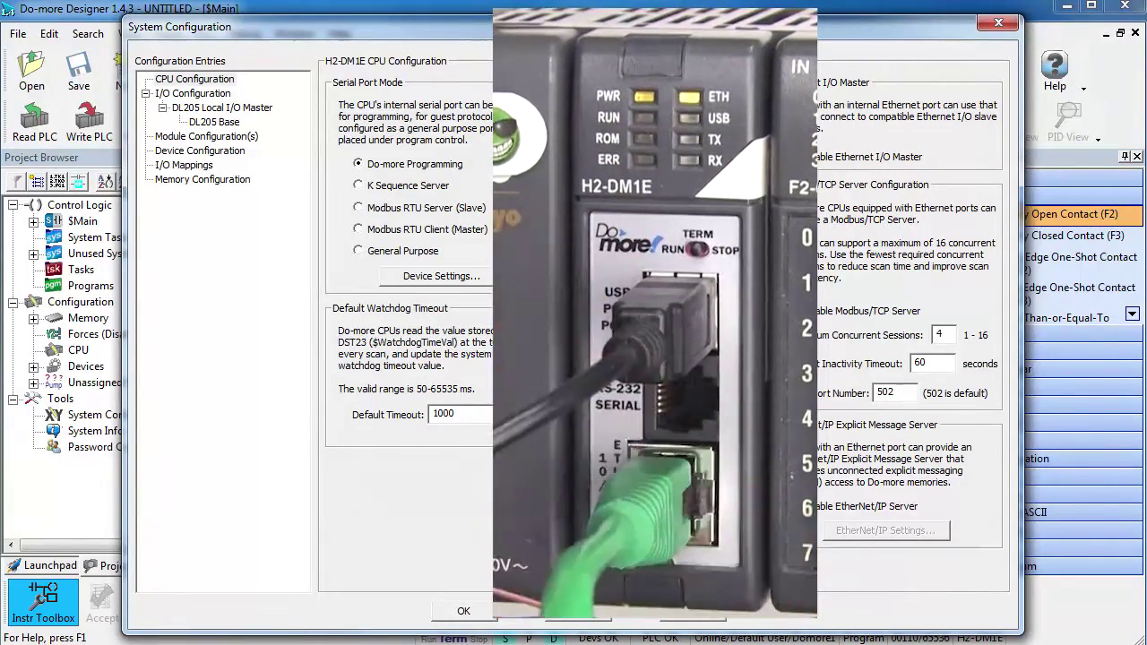
- Ping 172.31.51.50 from Command Prompt, then close System Configuration keeping the changes
text(ping 1)
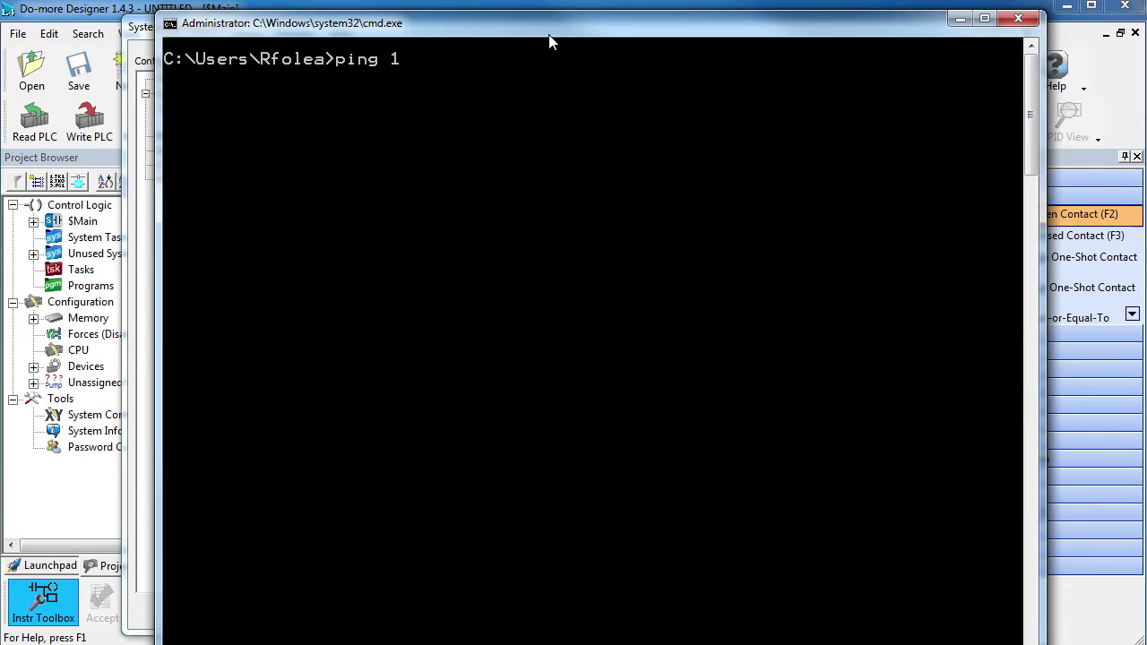
text(72.31.51.50)
key(Return)
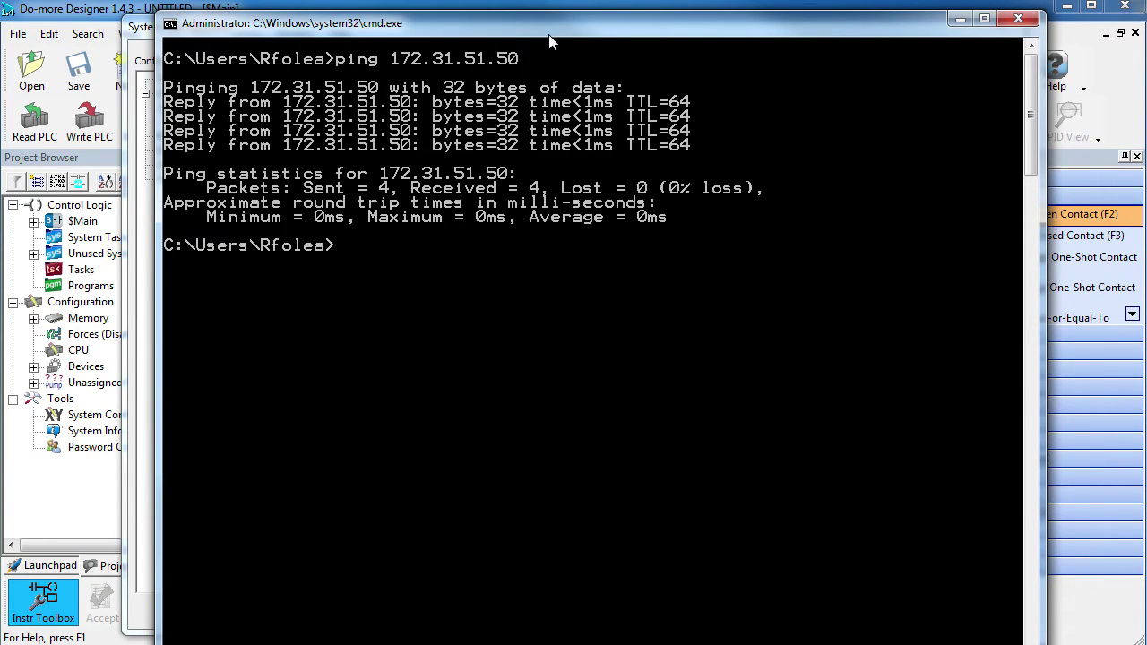
click(957, 20)
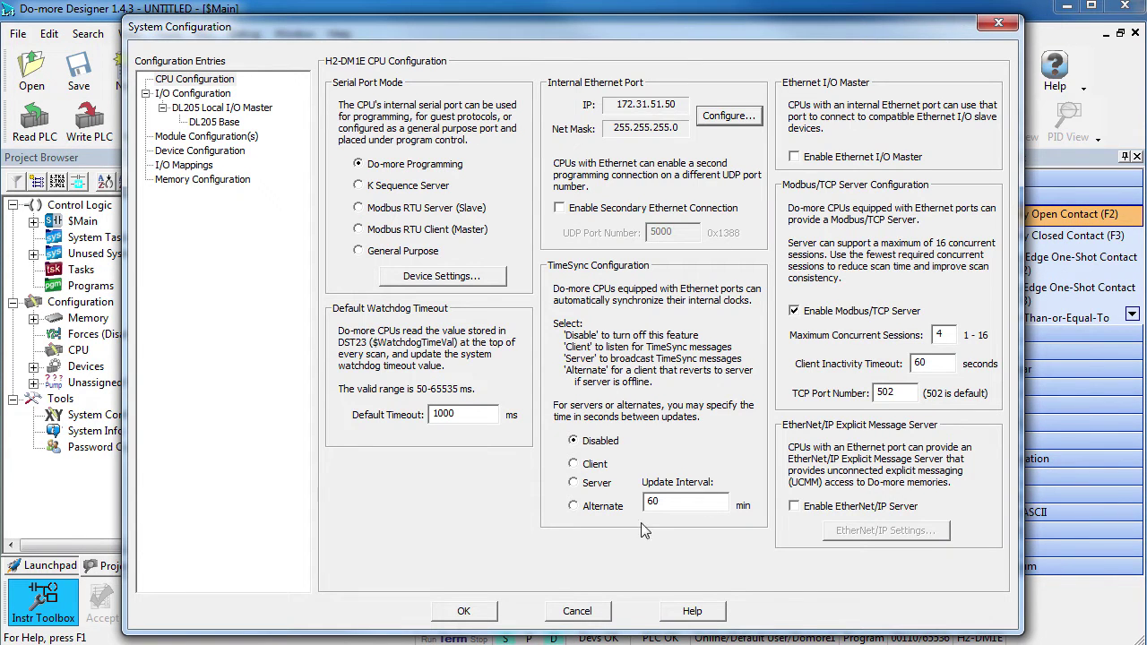
click(464, 612)
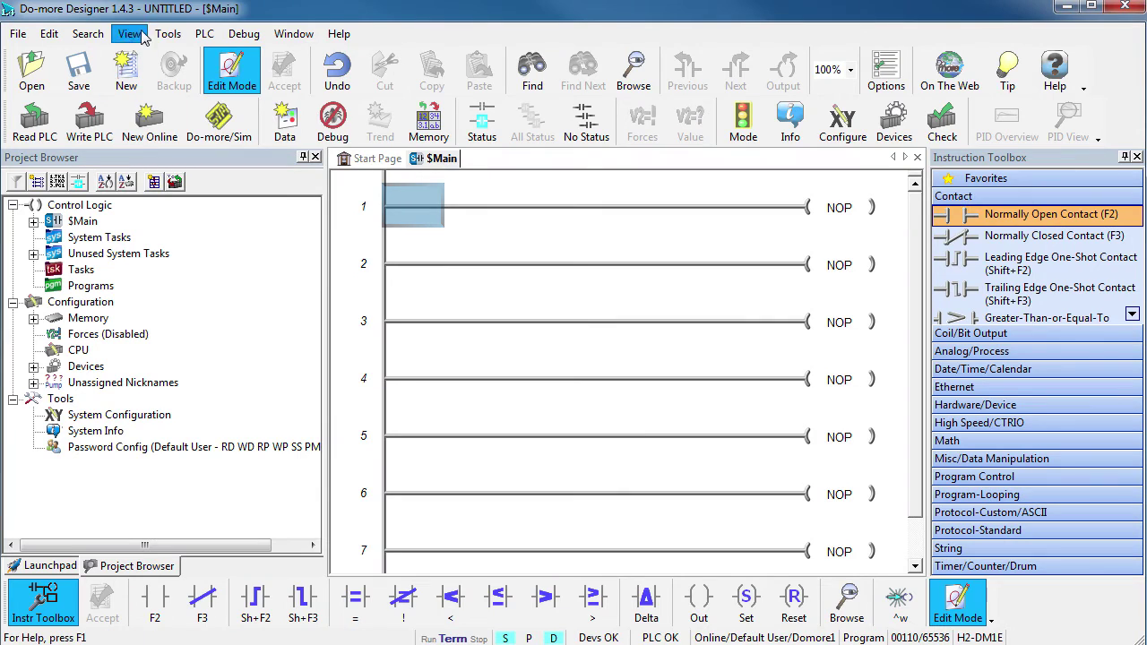
- Disconnect from the PLC without writing the program differences
click(205, 33)
click(231, 76)
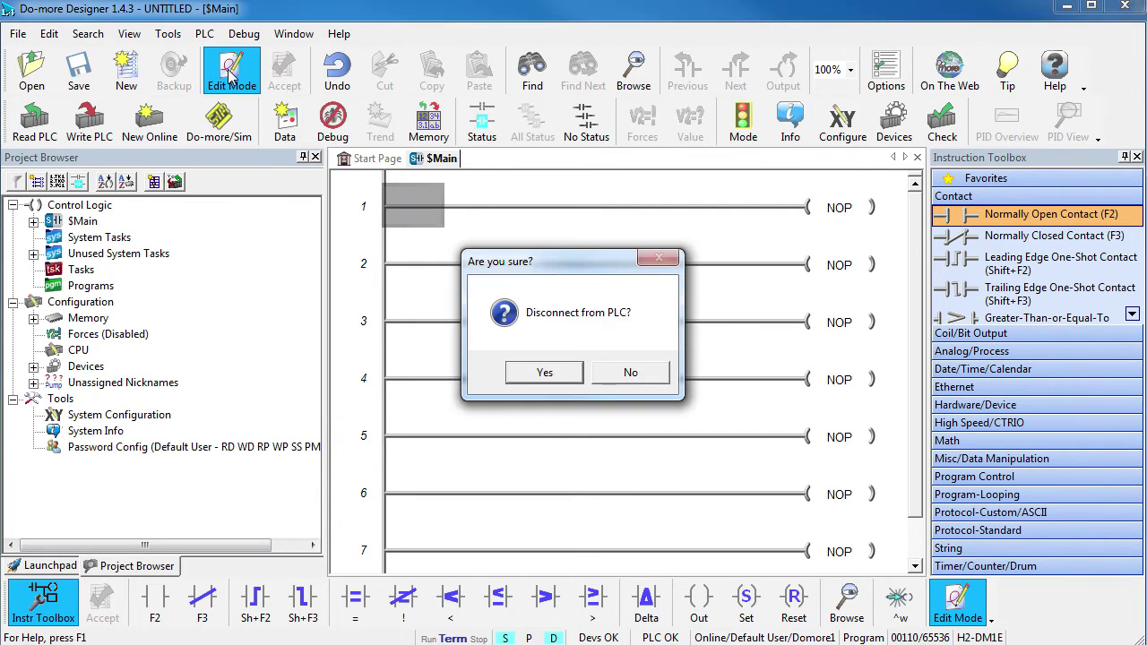
click(555, 378)
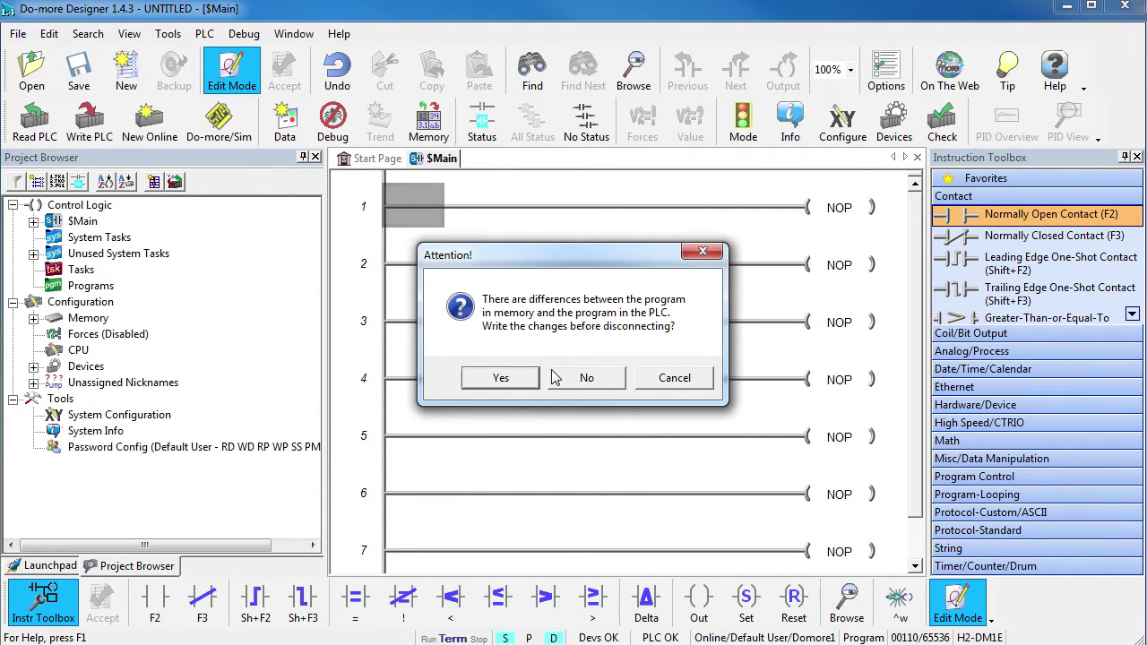
click(571, 377)
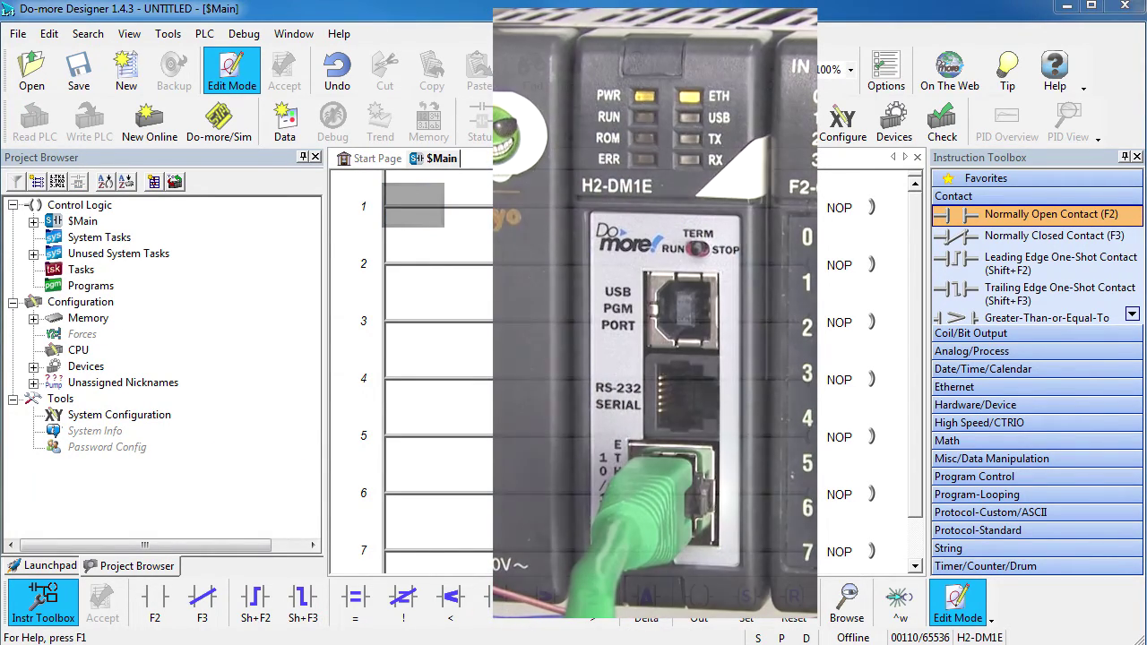
- Start a new Ethernet link in the Link Wizard, keeping the UDP/IP protocol
click(205, 34)
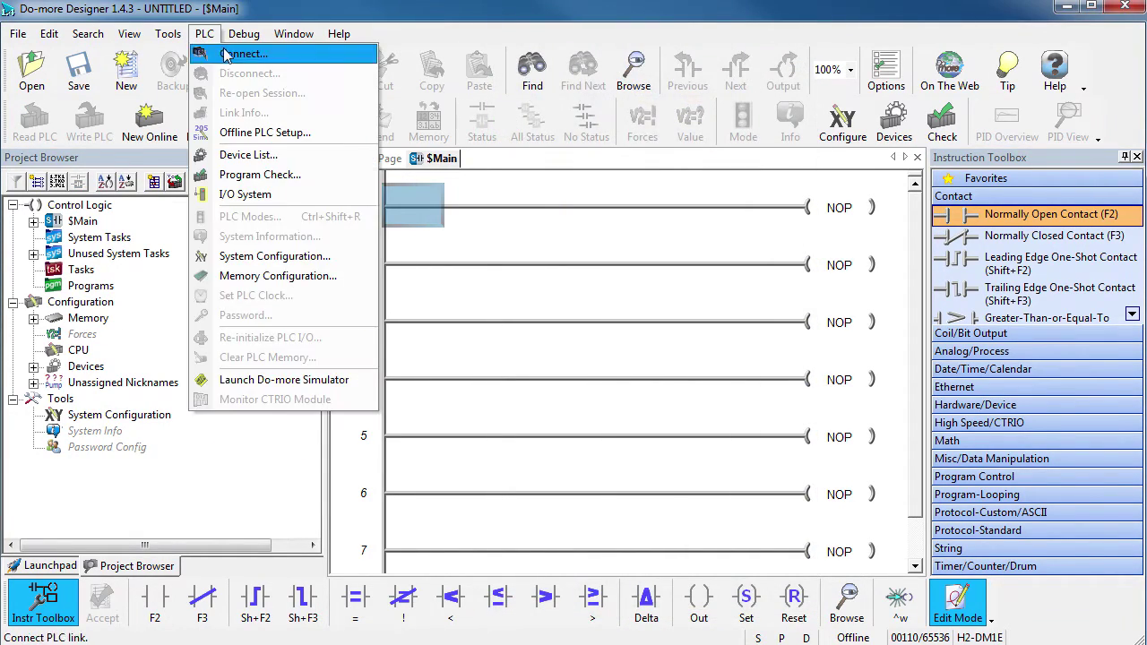
click(224, 51)
click(695, 323)
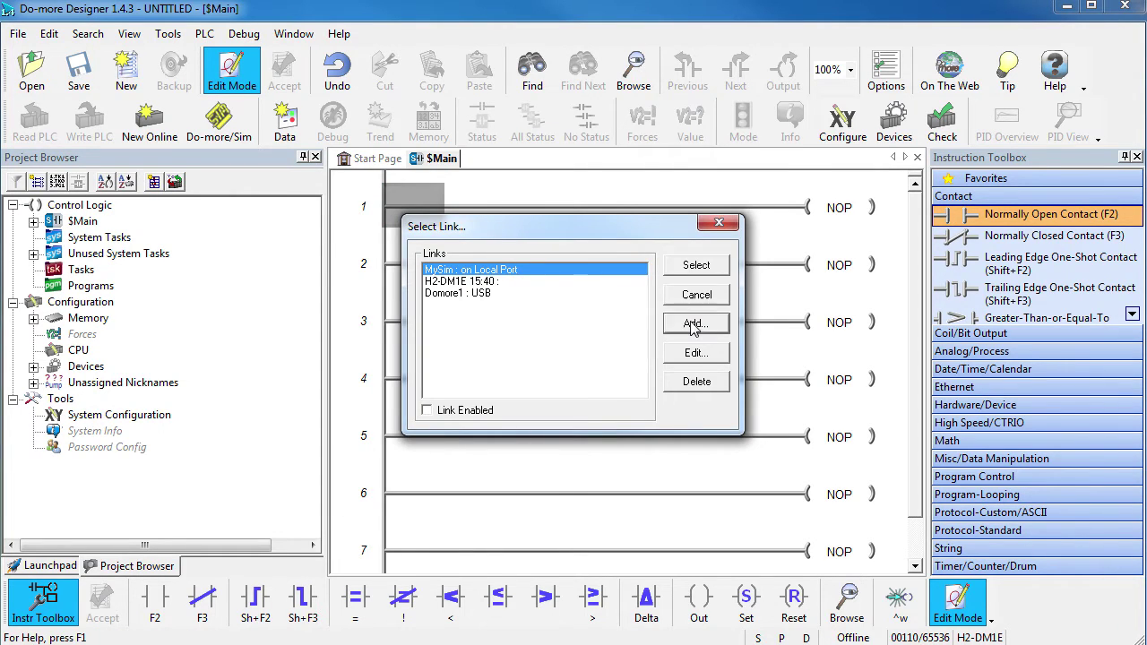
click(617, 341)
click(666, 483)
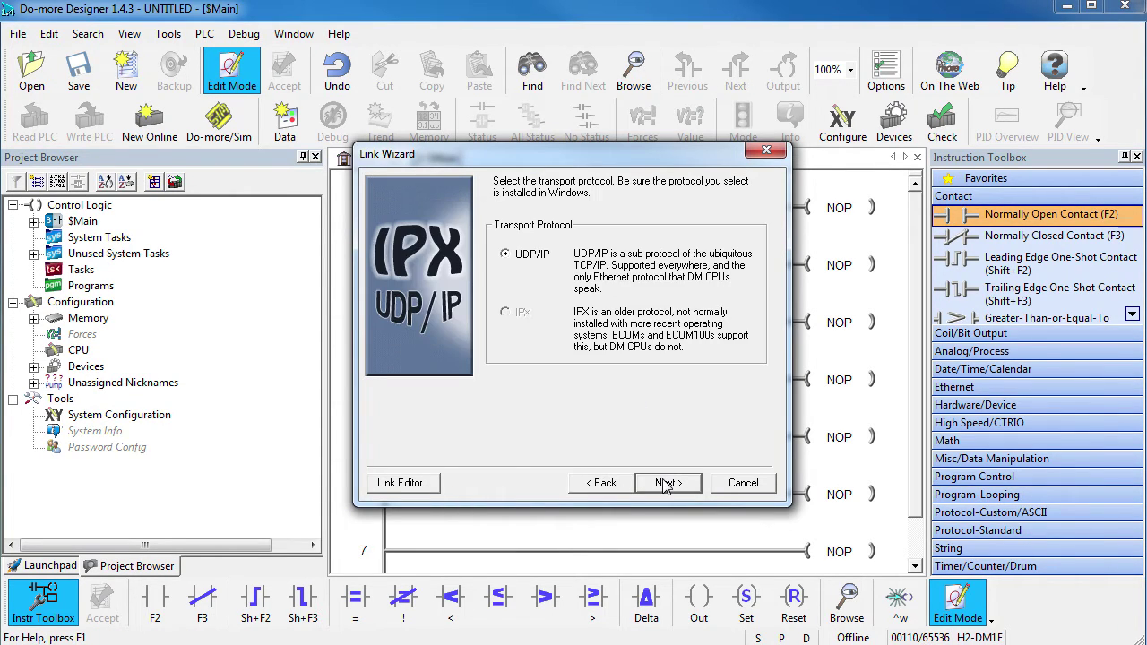
click(665, 484)
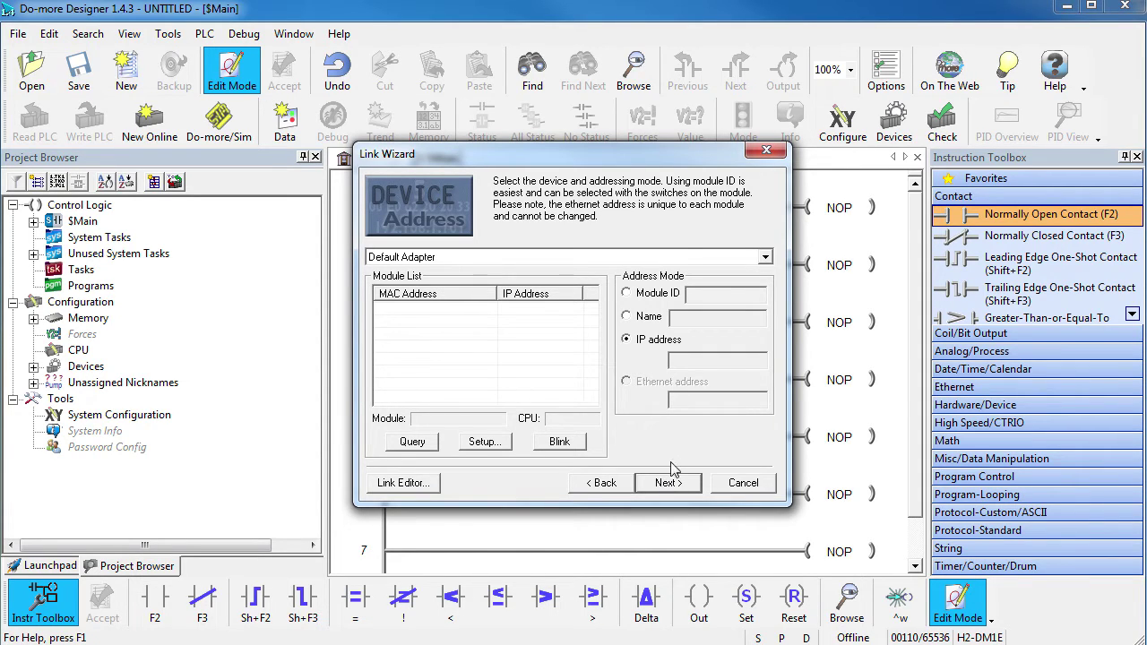
- Pick the H2-DM1E found on the ASIX USB adapter and name the link Domore2, description 'Ethernet'
click(765, 258)
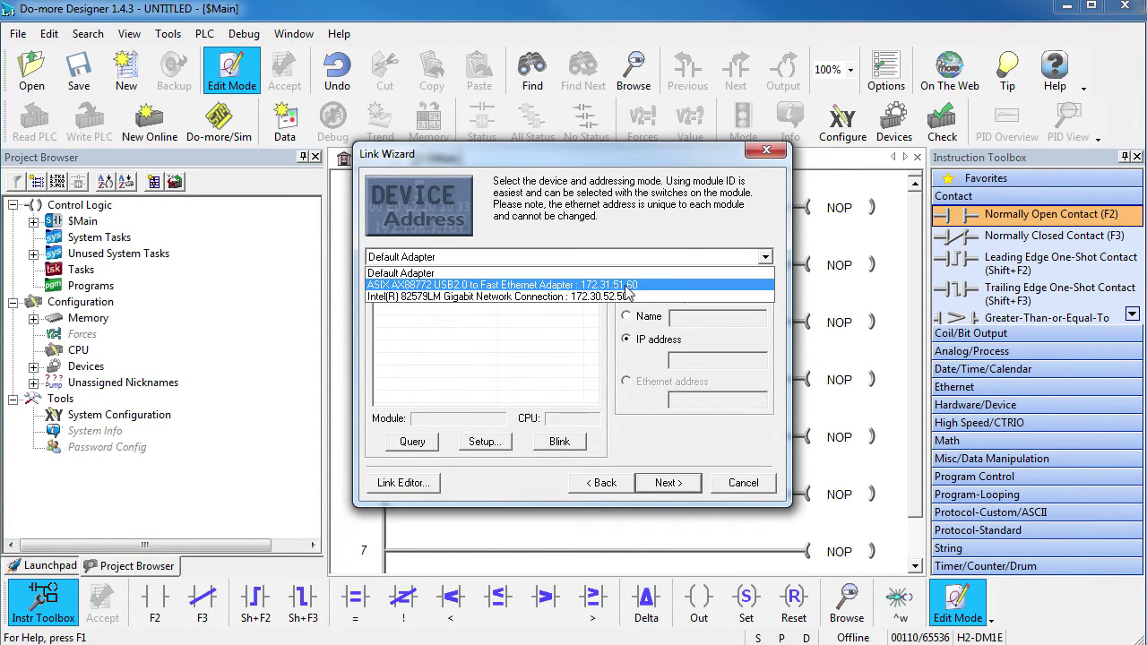
click(484, 285)
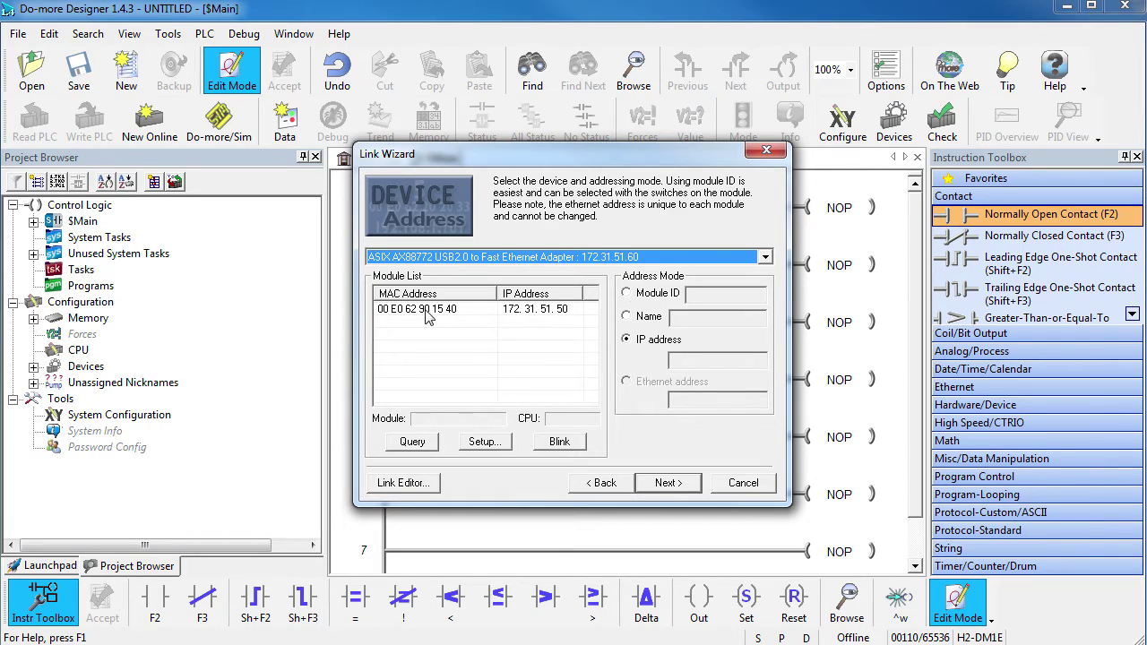
click(427, 314)
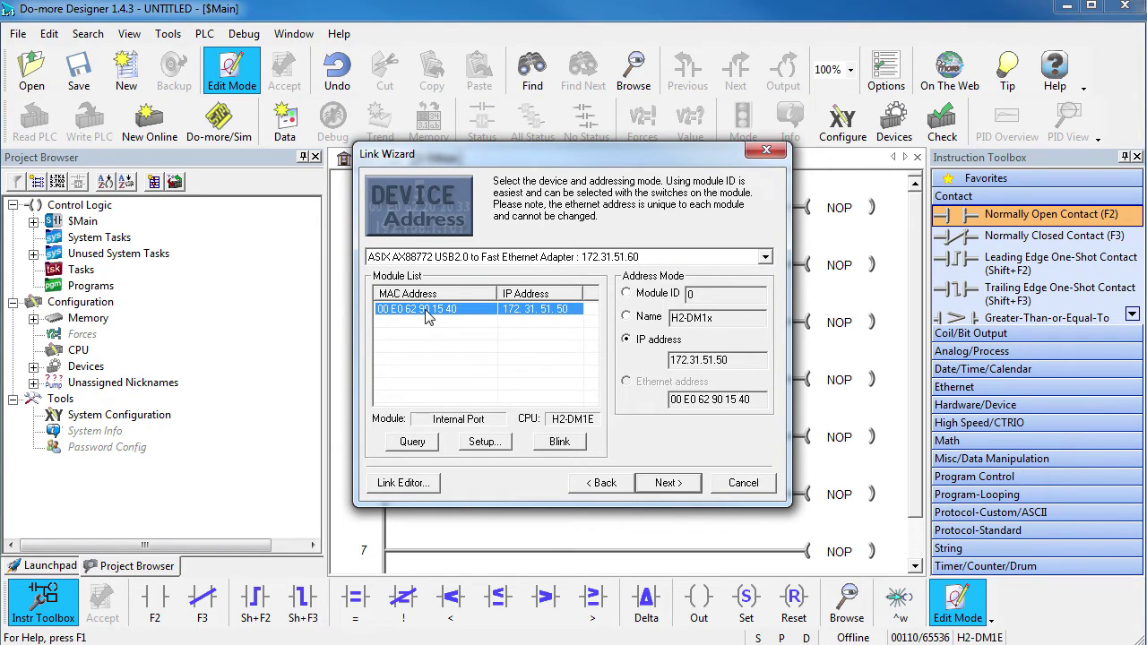
click(668, 483)
text(Domore2)
click(640, 274)
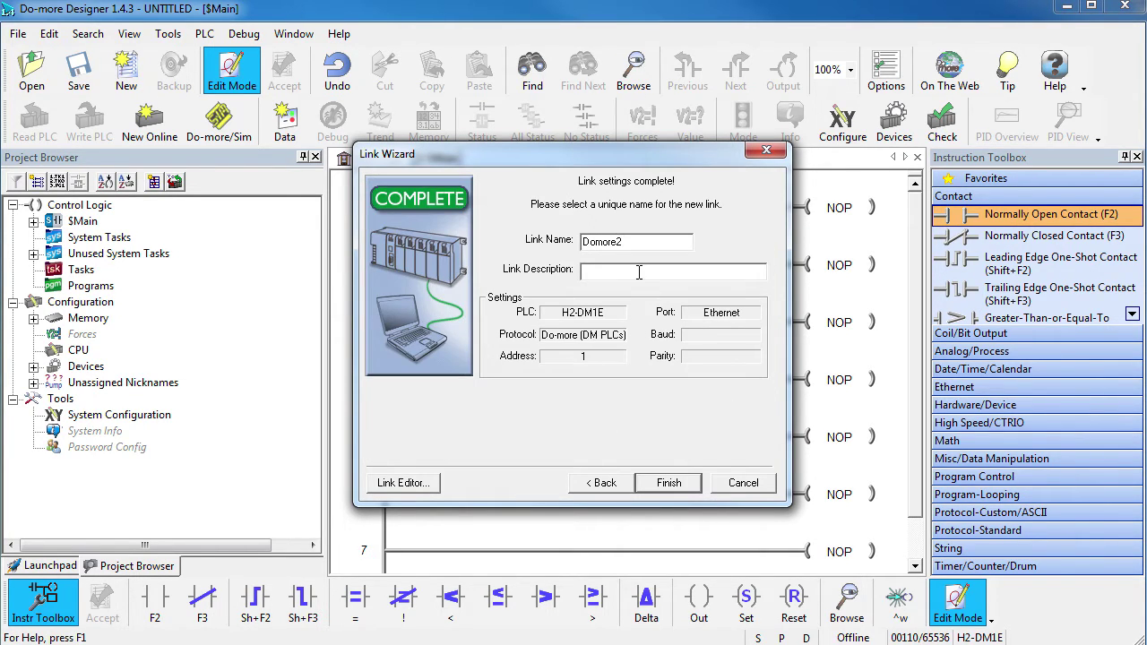
text(Ethernet)
click(668, 483)
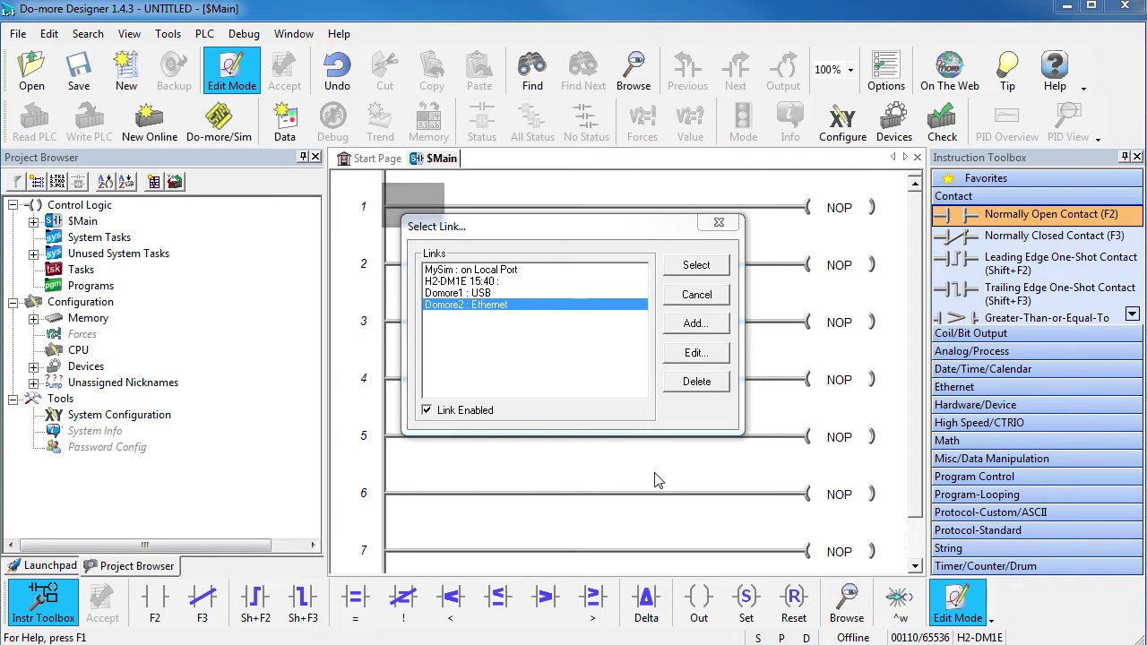
- Go online through Domore2 despite the memory differences, then close the Output panel
click(700, 266)
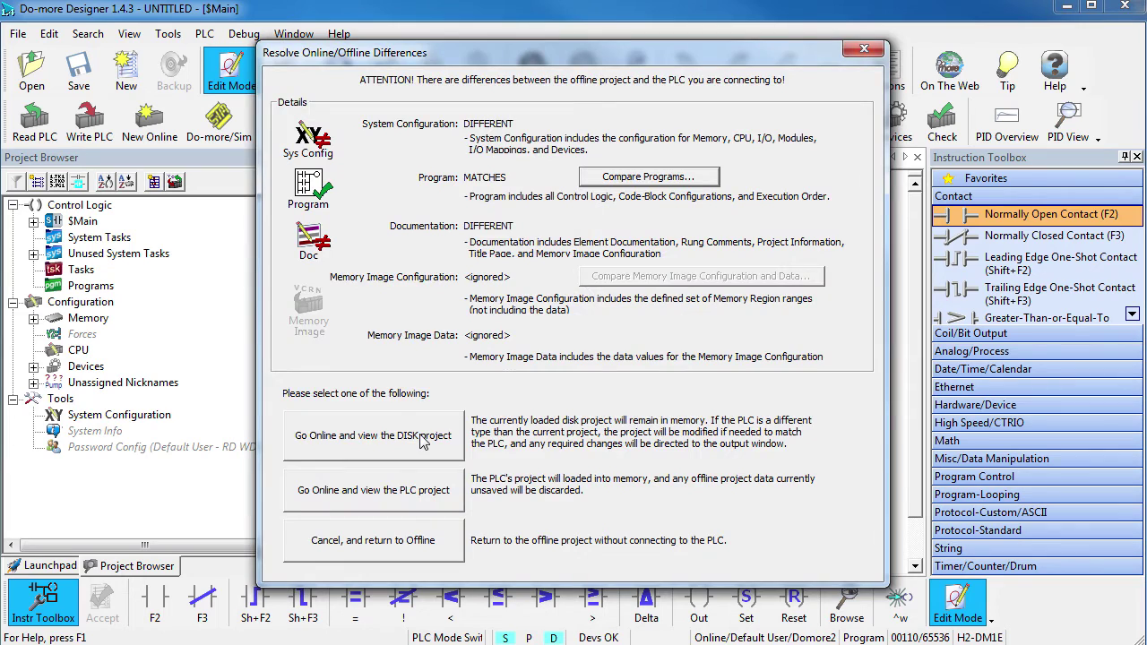
click(423, 441)
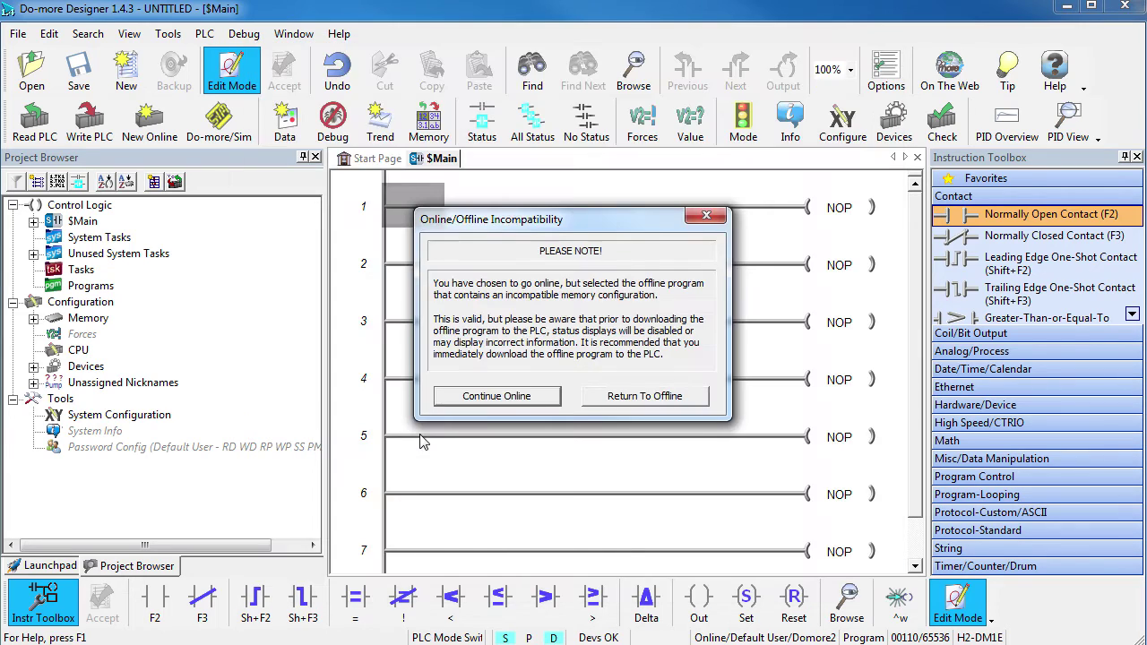
click(502, 398)
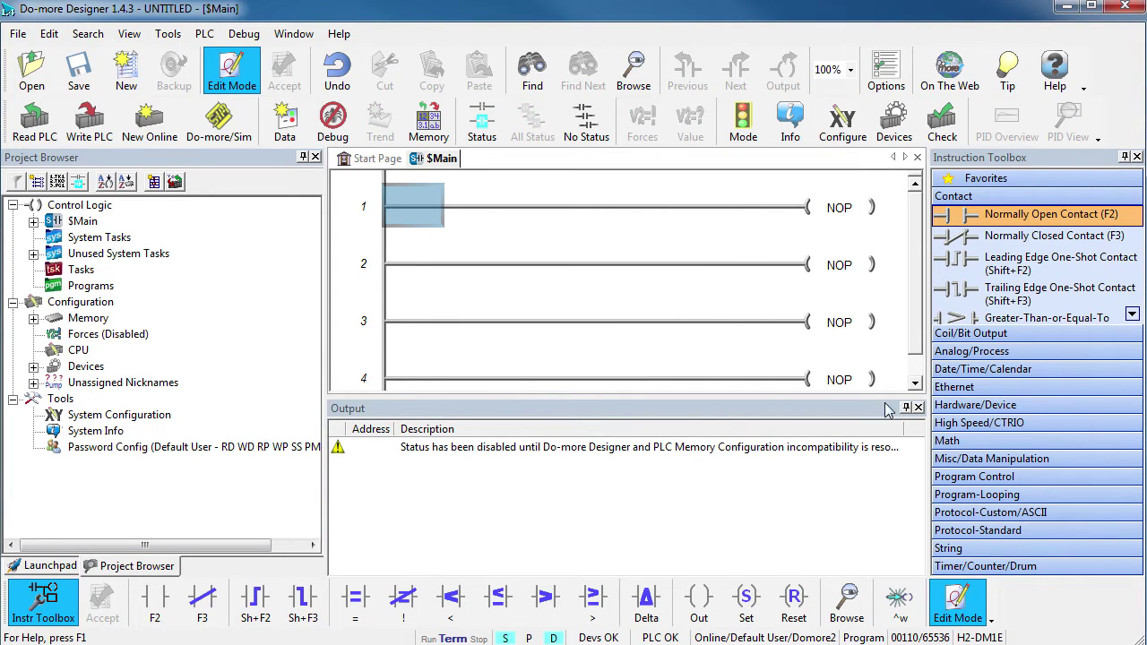
click(917, 408)
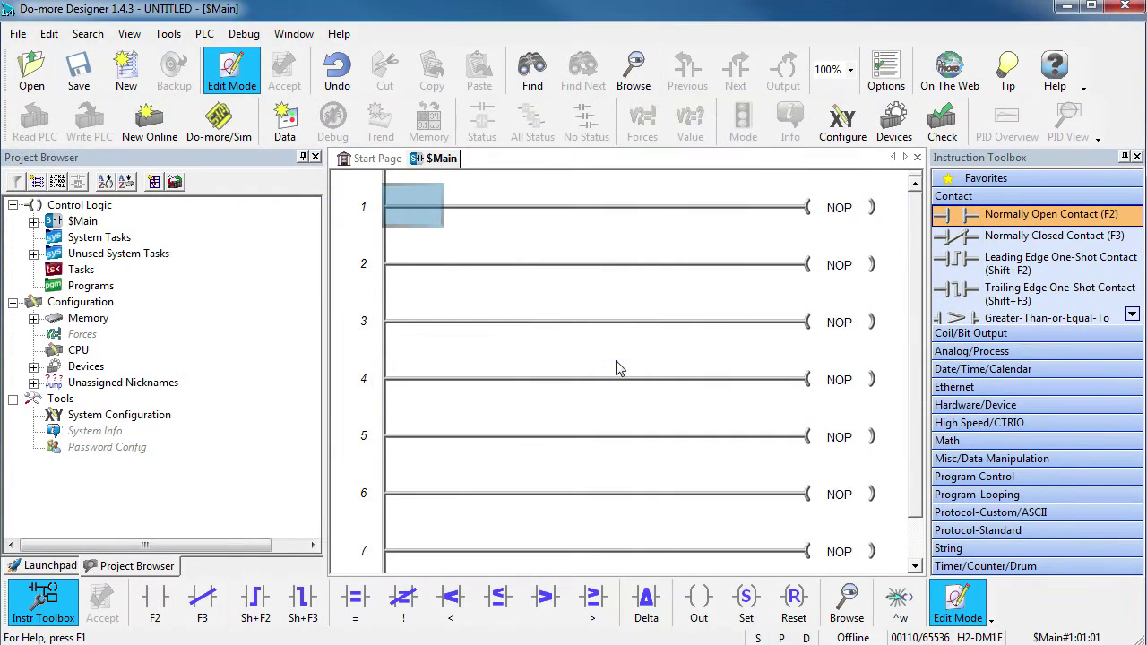
- Launch NetEdit 3 from Launchpad and scan the ASIX AX88772 USB adapter for modules
click(50, 568)
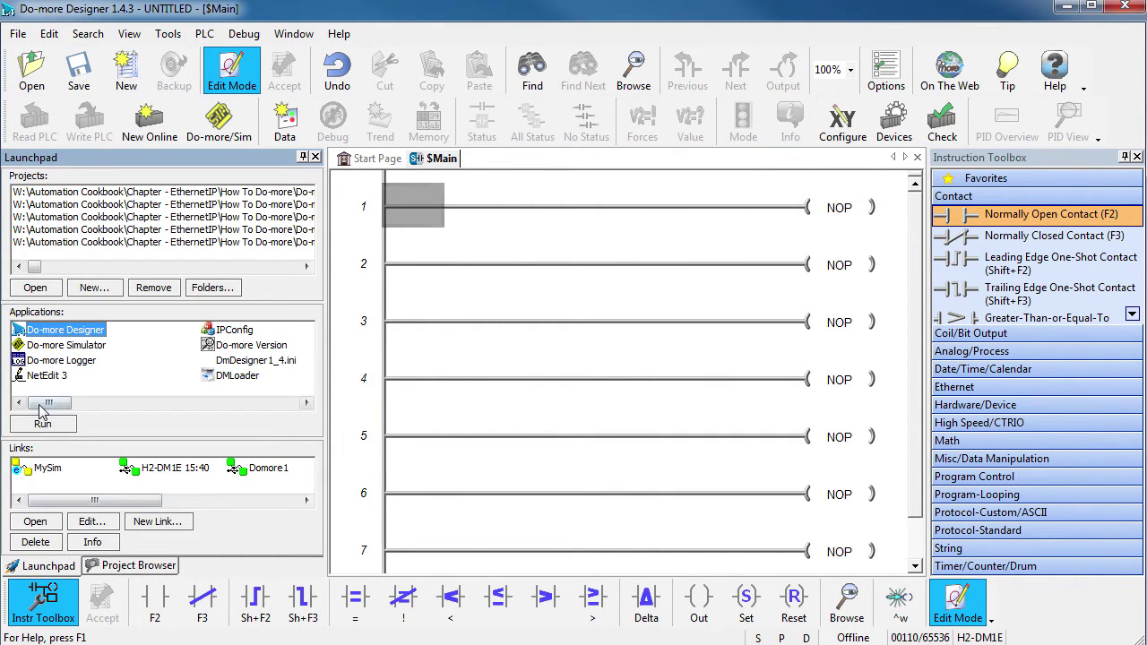
click(46, 377)
double_click(46, 376)
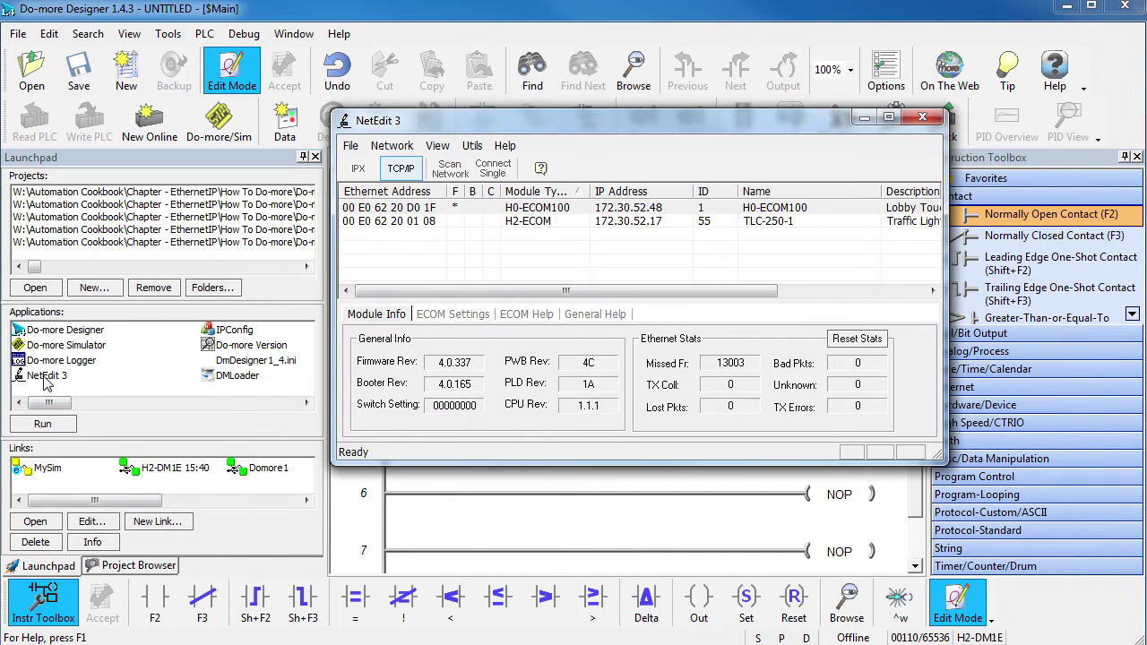
click(402, 147)
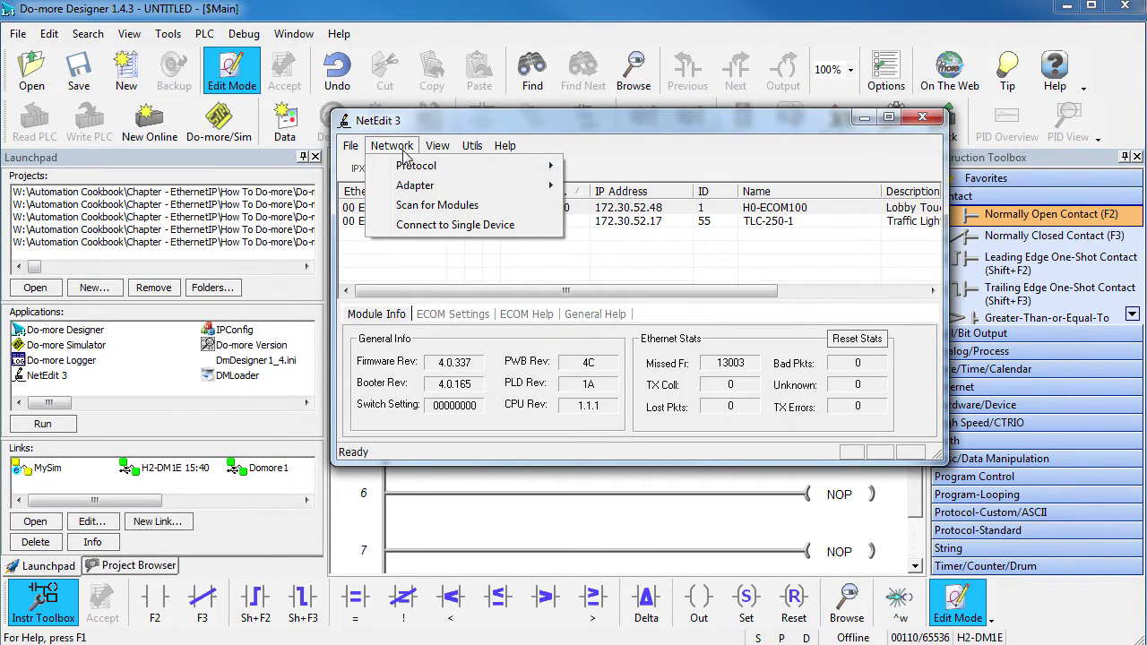
mouse_move(415, 185)
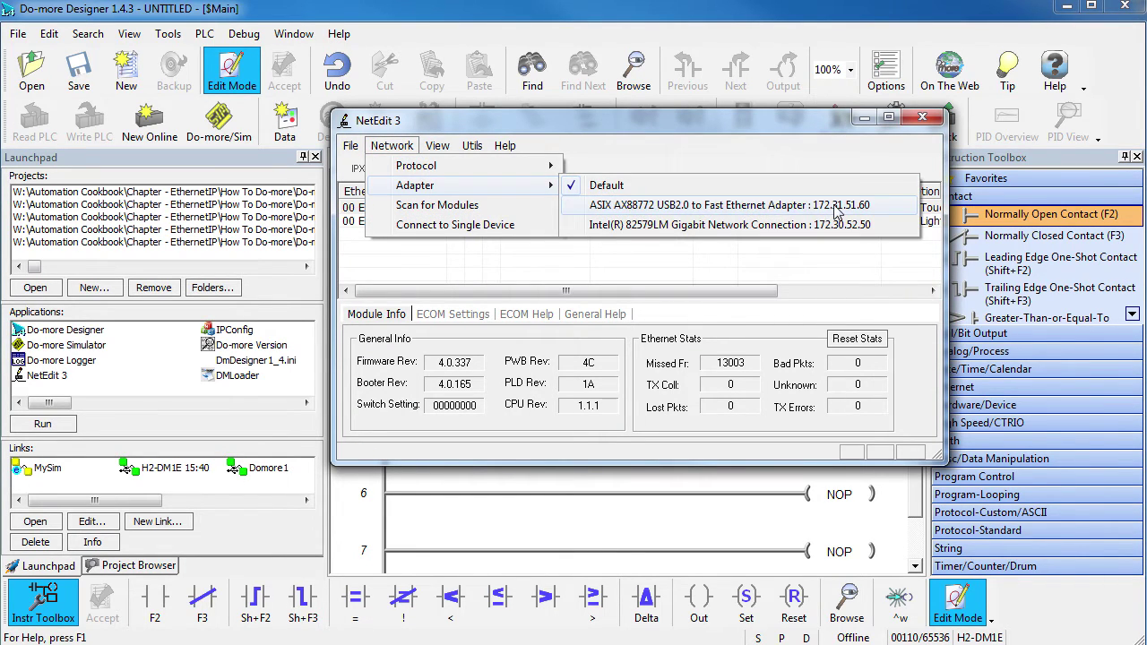
click(836, 205)
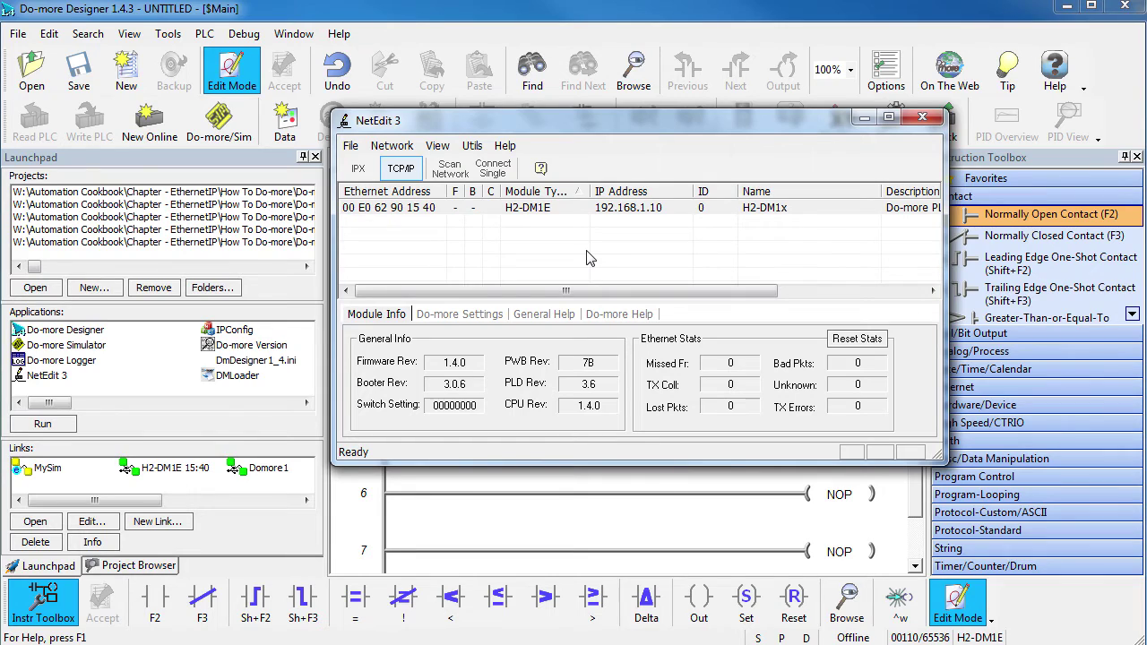
- Set the H2-DM1E's IP to 172.31.51.50 in NetEdit 3 and ping that address
double_click(642, 213)
double_click(734, 224)
text(172)
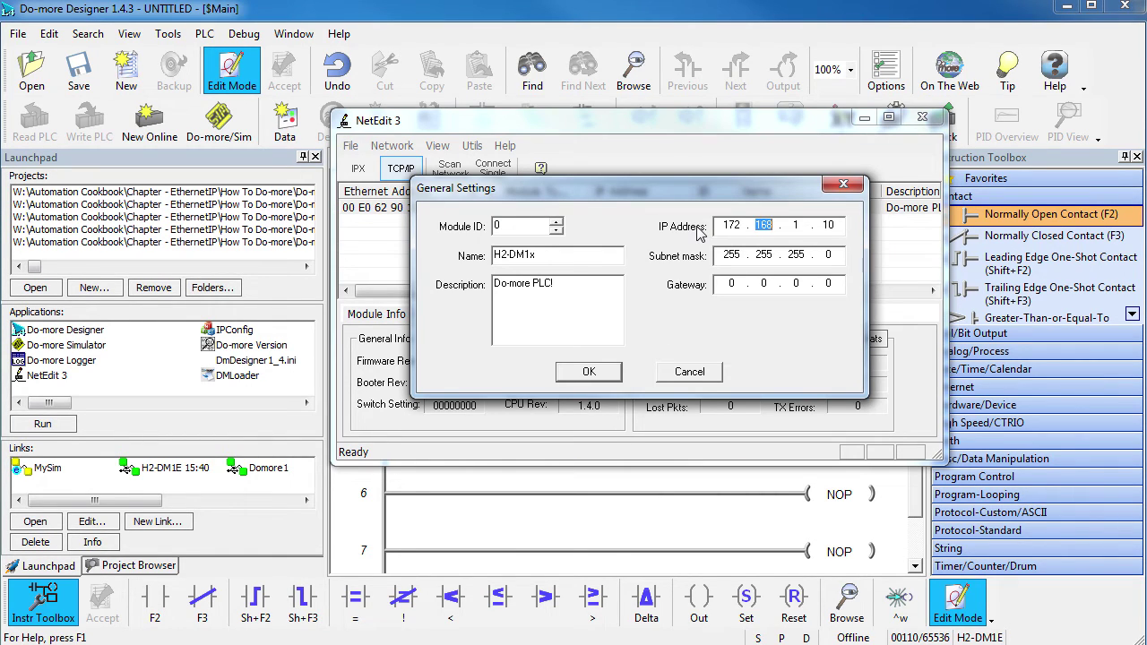
text(.31.51.50)
click(598, 371)
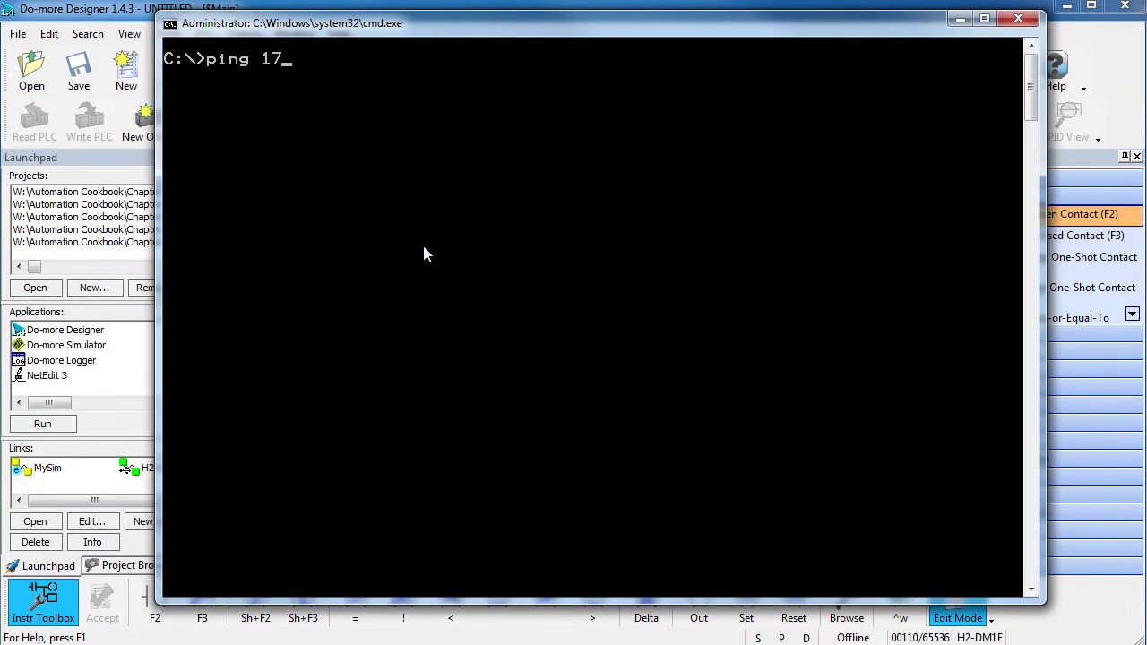
text(2.31.5)
text(1.50)
key(Return)
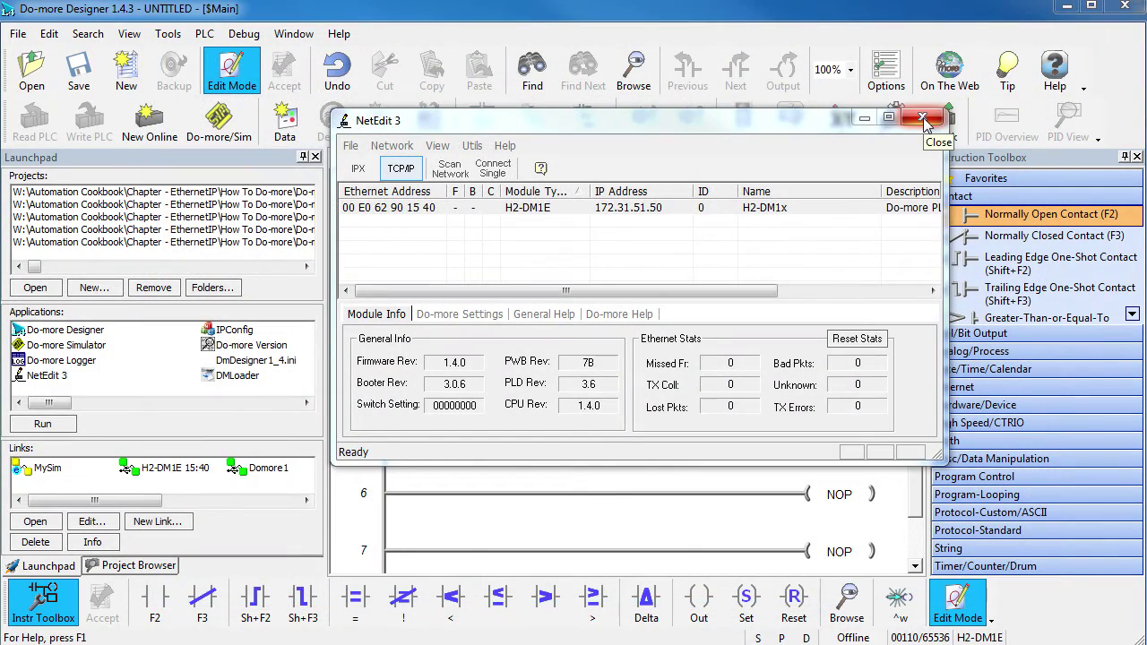
- Close NetEdit 3, go online via the Domore2 Ethernet link, and close the Output panel
click(924, 119)
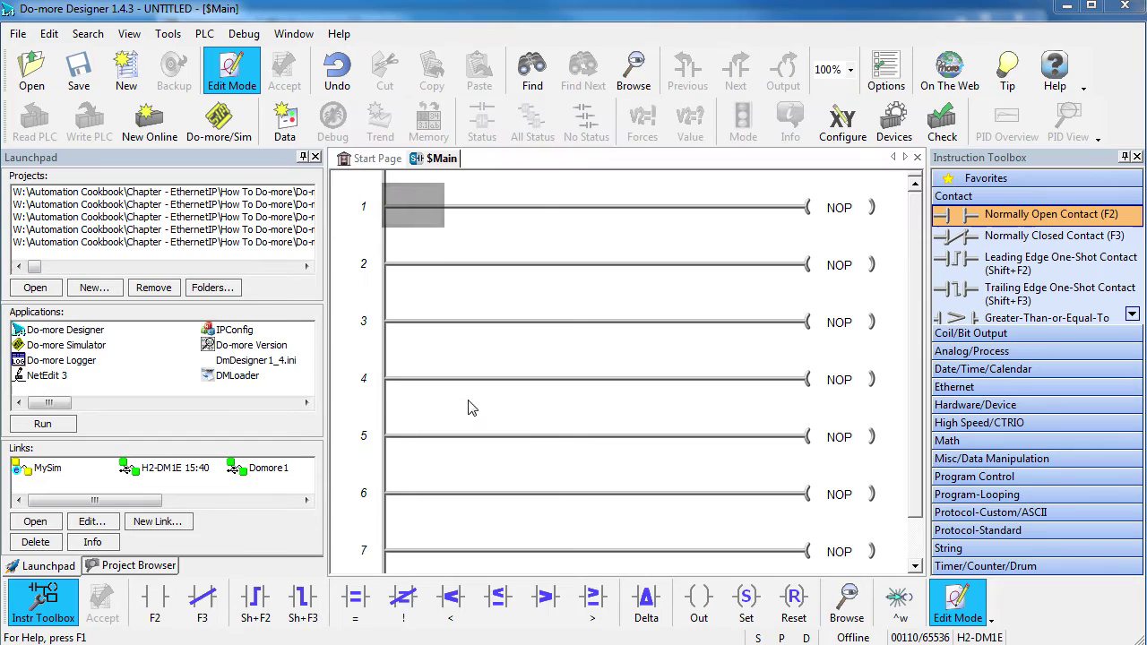
click(205, 34)
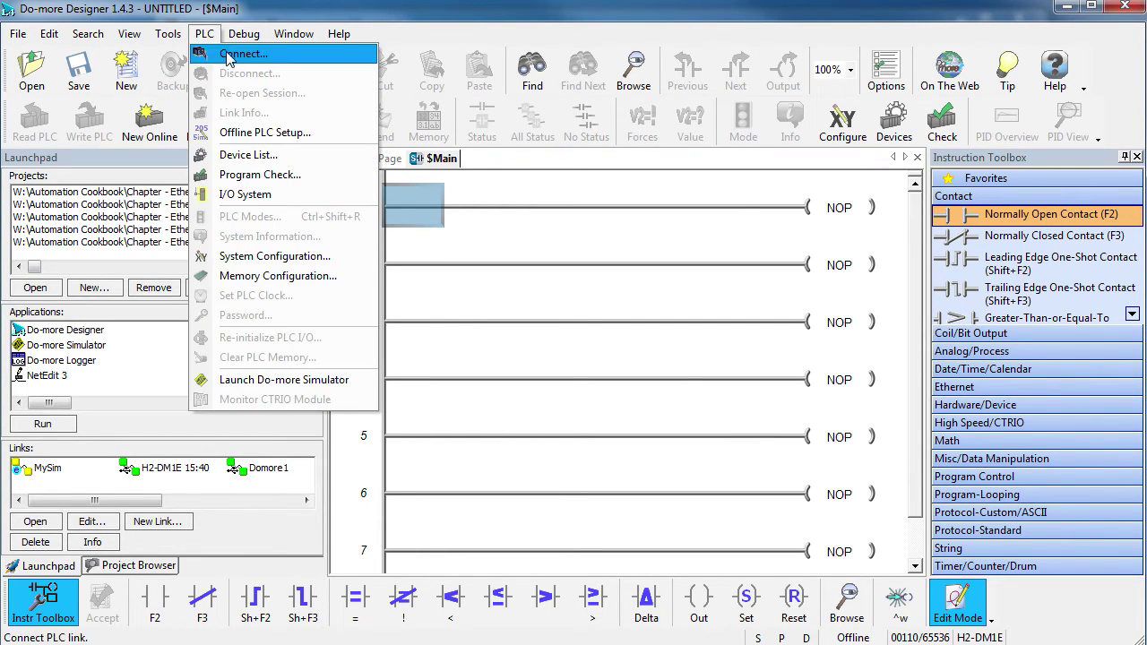
click(220, 51)
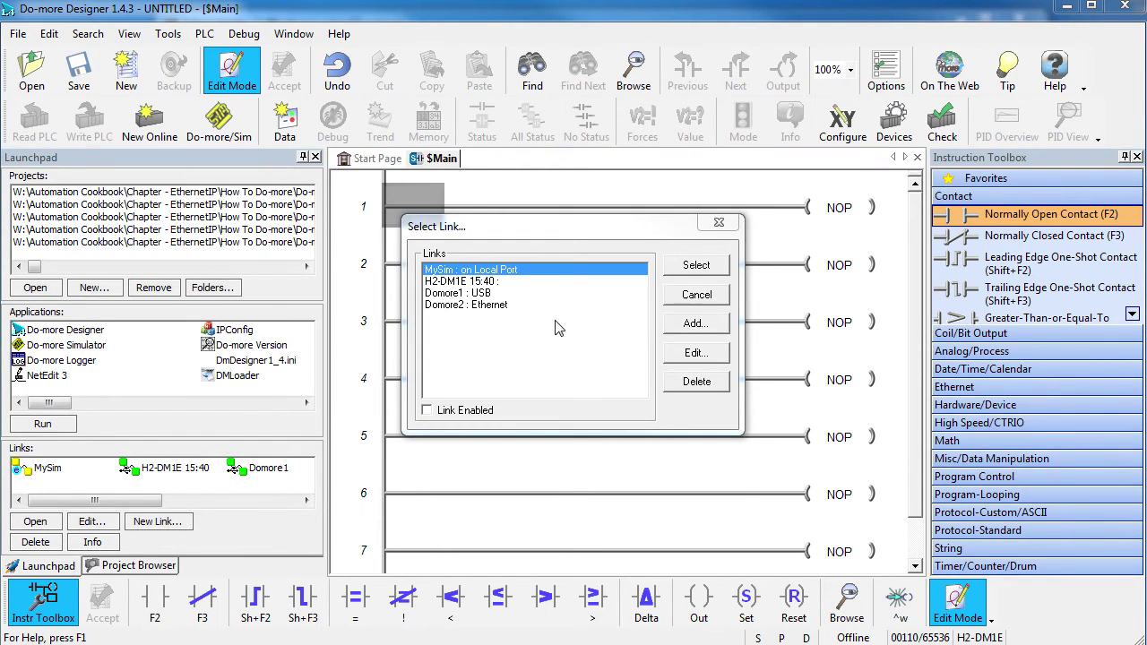
click(461, 306)
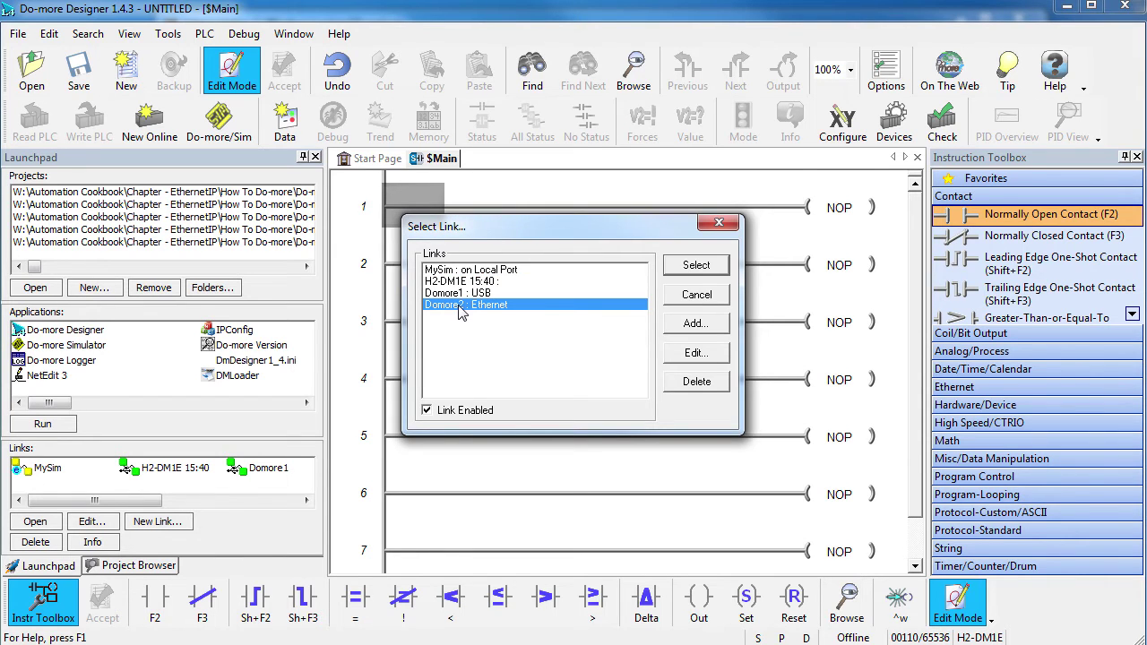
click(705, 267)
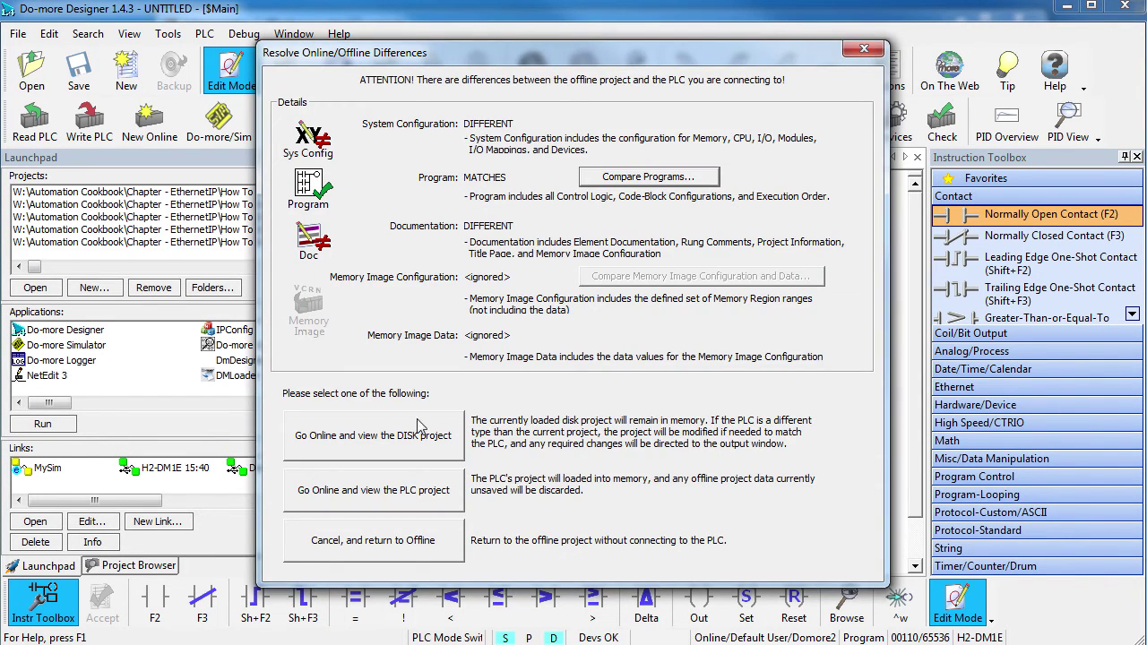
click(401, 437)
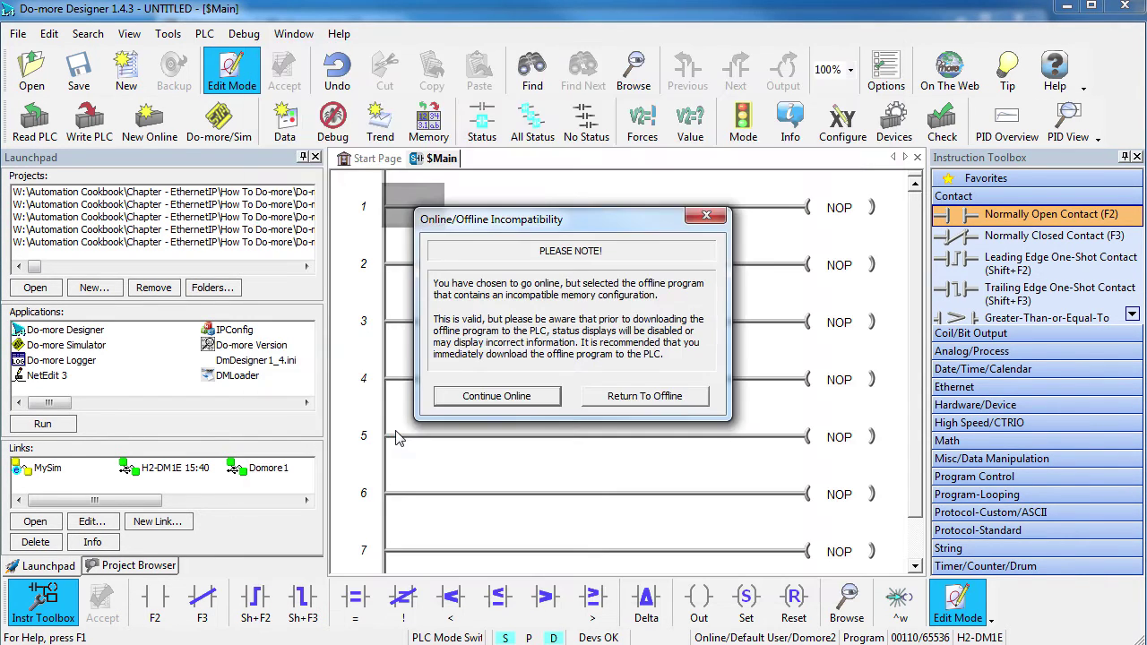
click(482, 401)
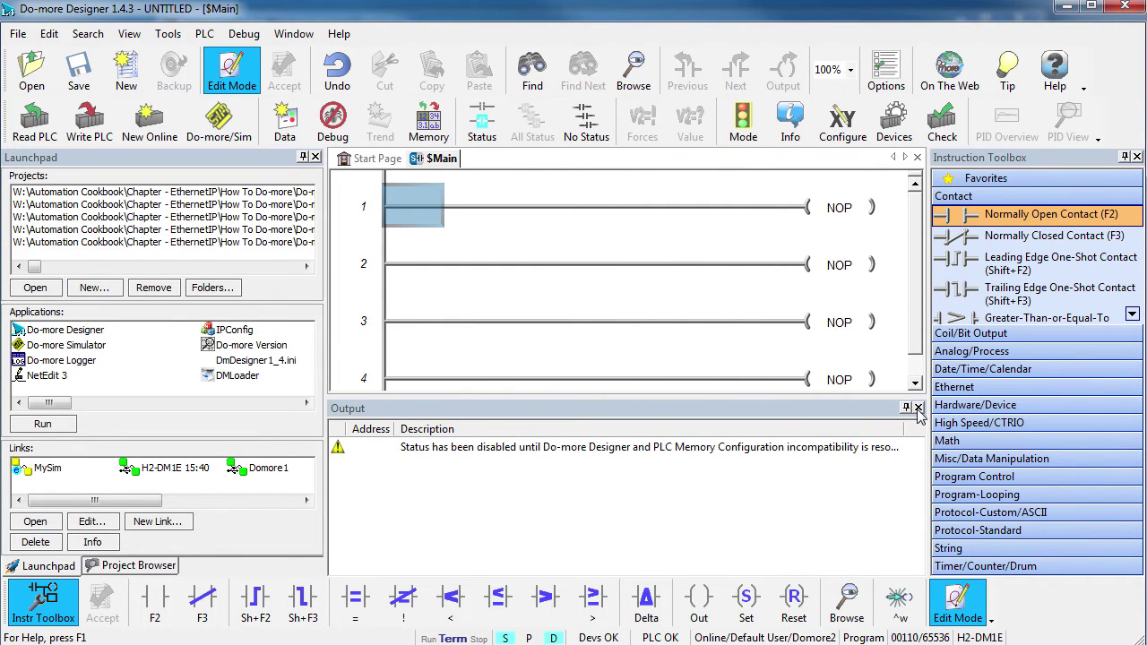
click(918, 408)
- Reconnect over Domore1 and place a SETUPIP instruction on rung 1 with IP 170.31.51.50
click(204, 34)
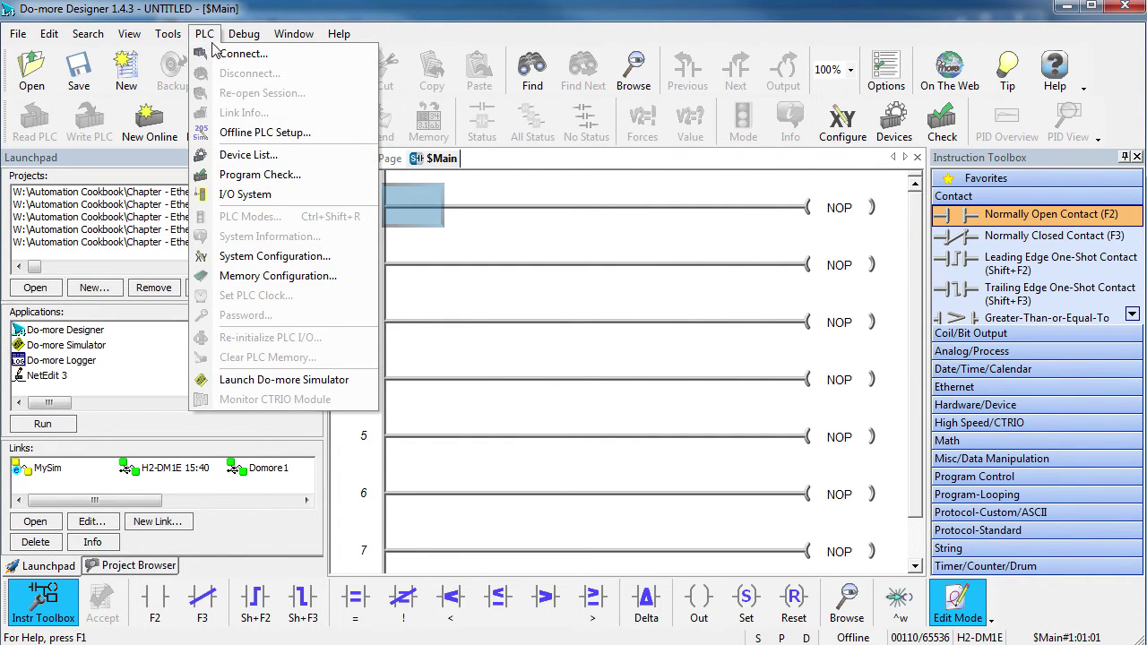
click(235, 54)
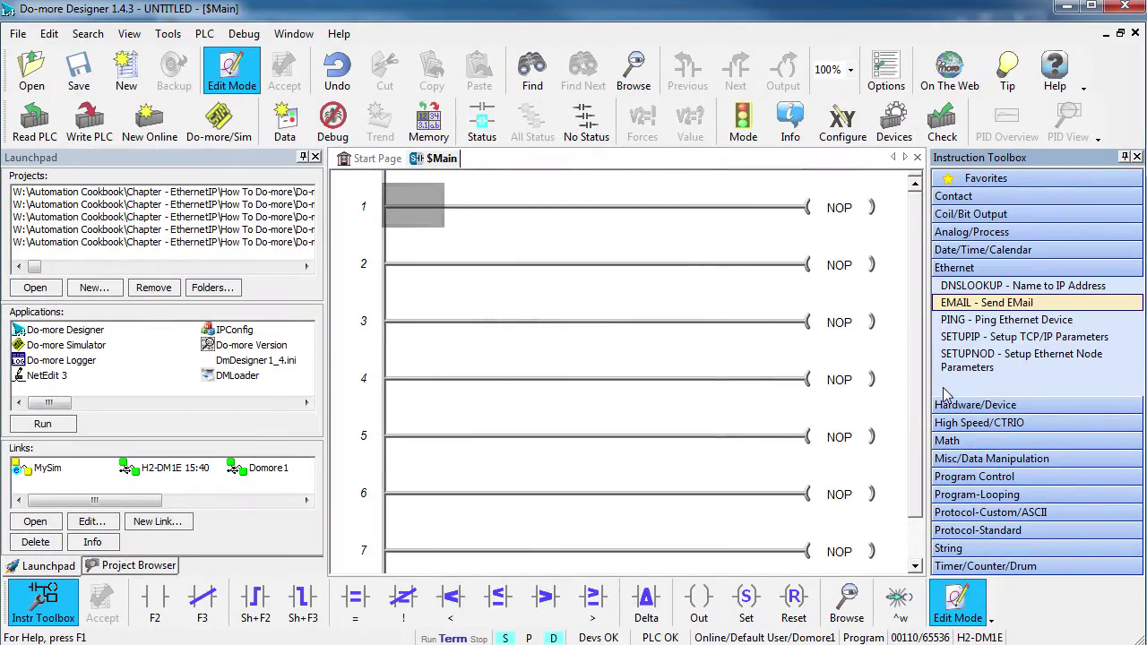
drag(994, 337, 823, 208)
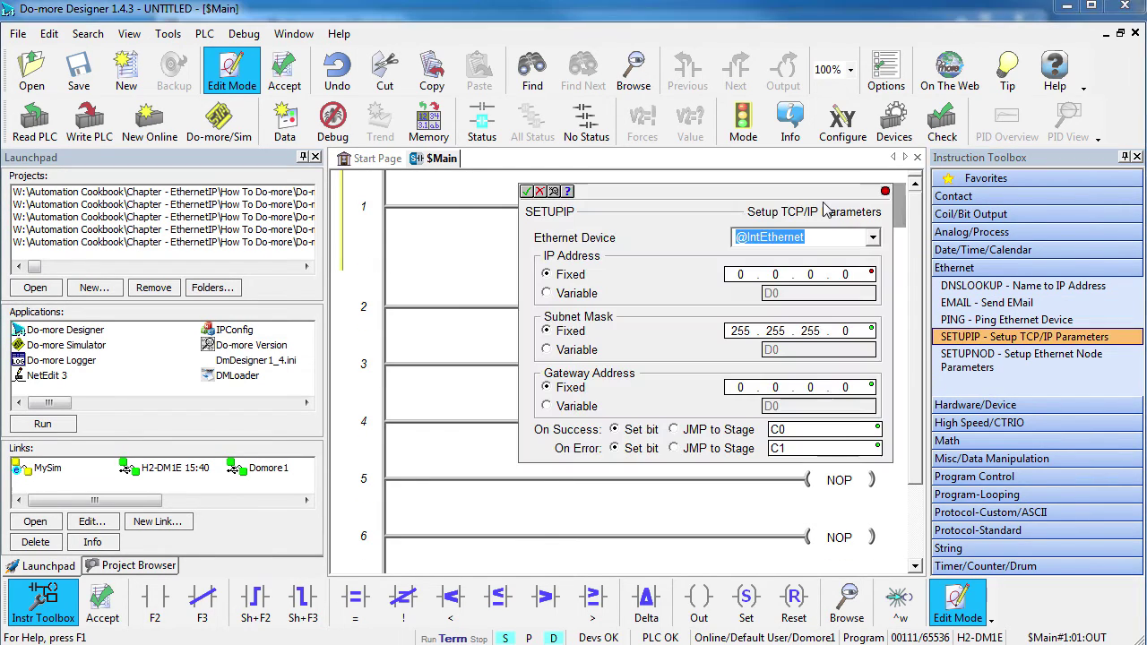
click(753, 275)
text(170 . 31 )
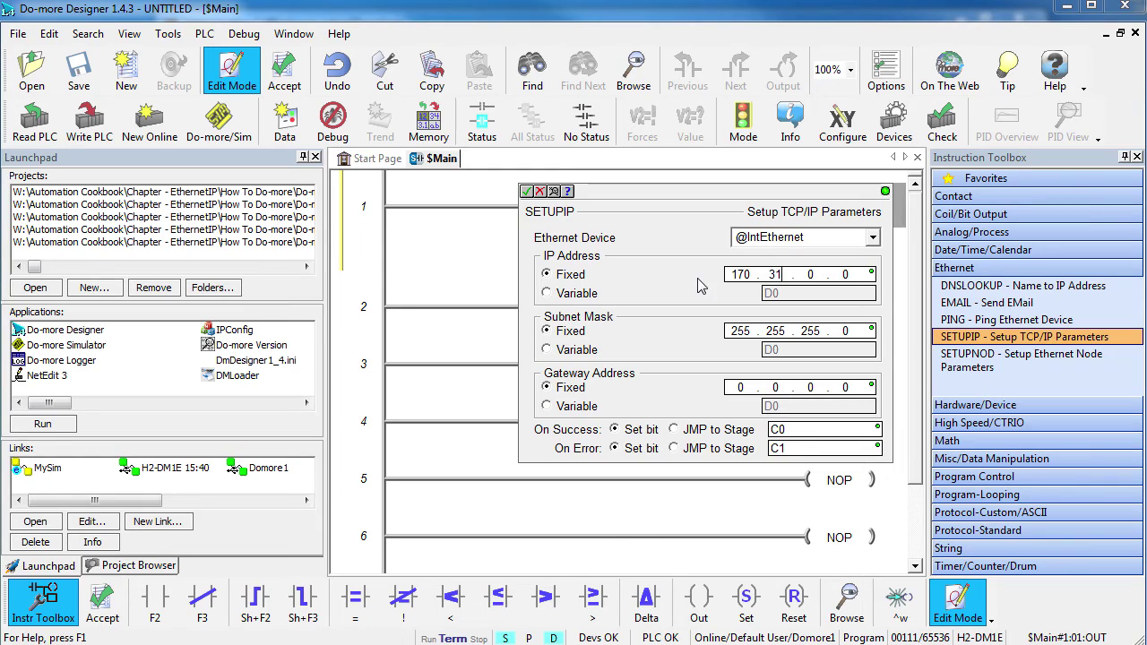
text(. 51 . 50)
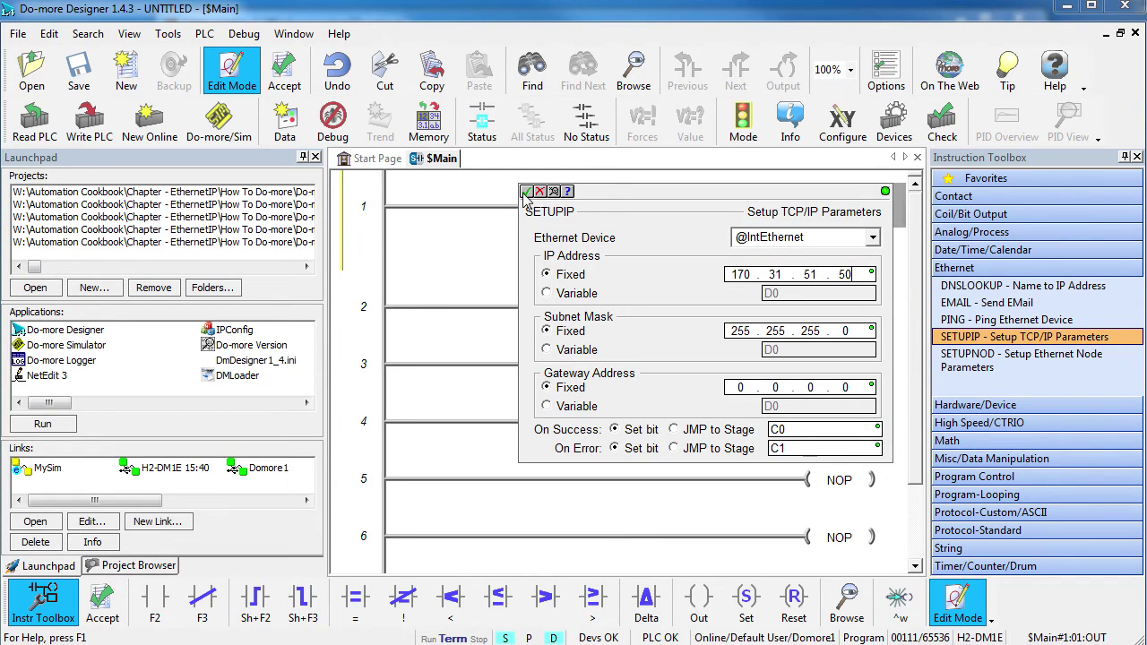
click(526, 192)
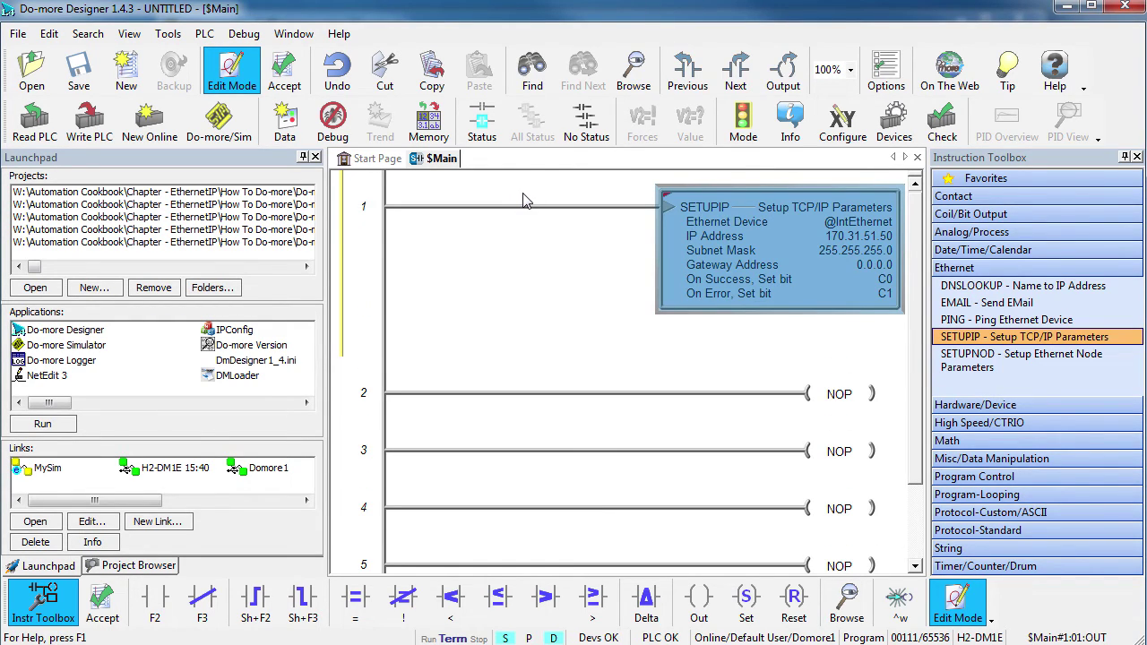